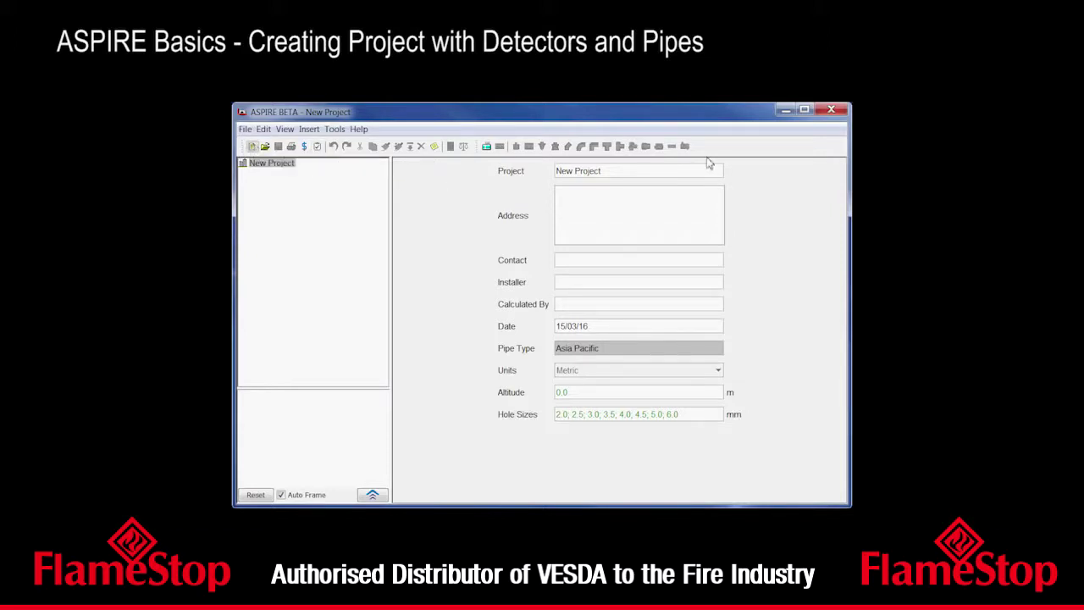
Replace the default project name with 'ACME Pty Ltd'
drag(622, 171, 550, 175)
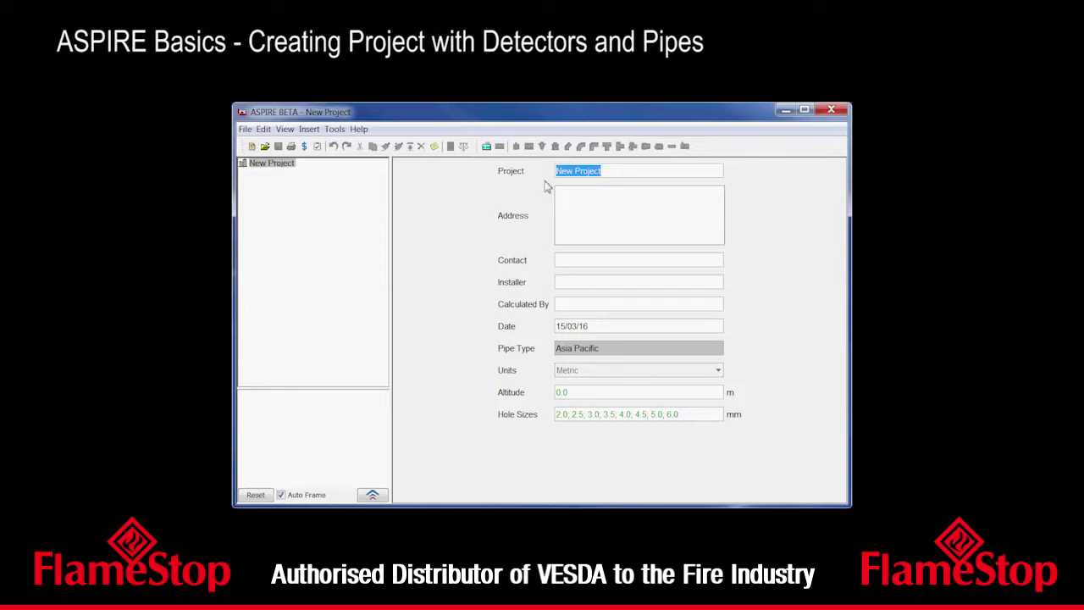
text(ACME Pty Ltd)
Enter the site's three-line street address in the Address box
click(632, 206)
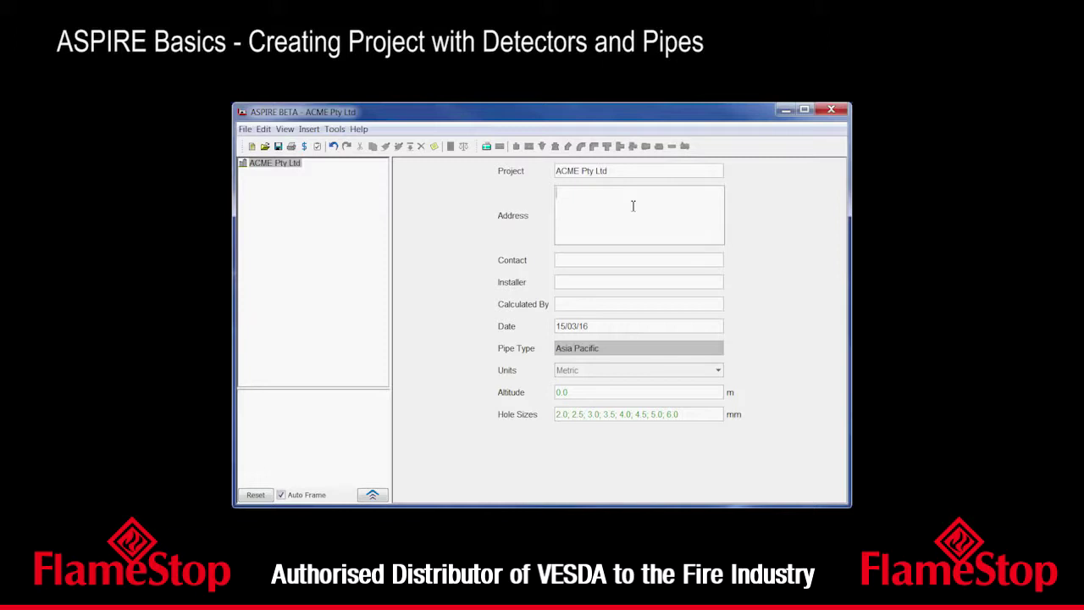
key(Return)
key(Return)
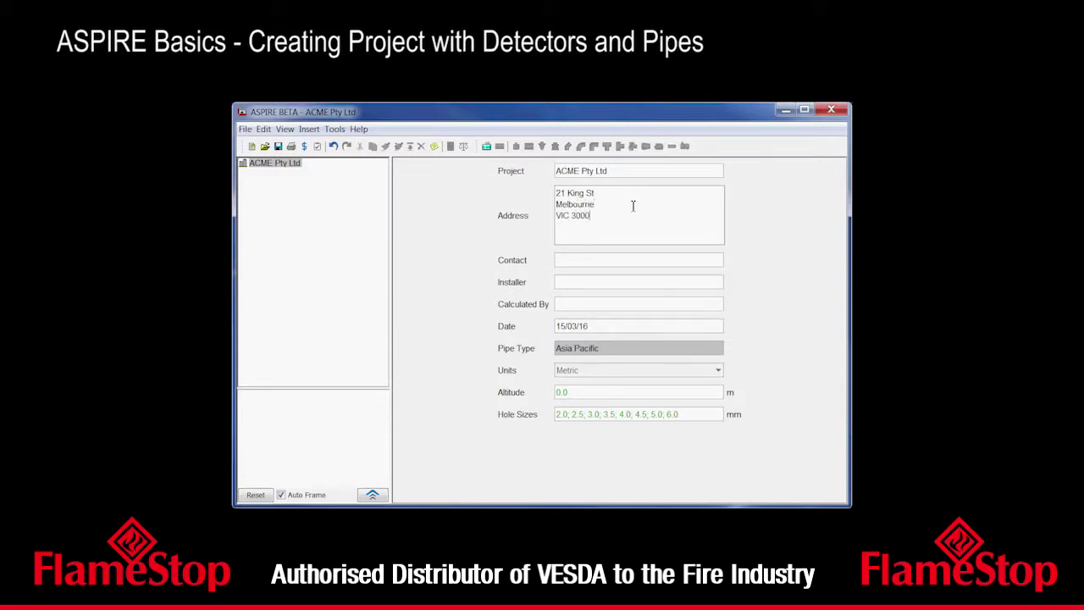
Fill in the contact's name and phone number, and the Calculated By person's name
click(586, 260)
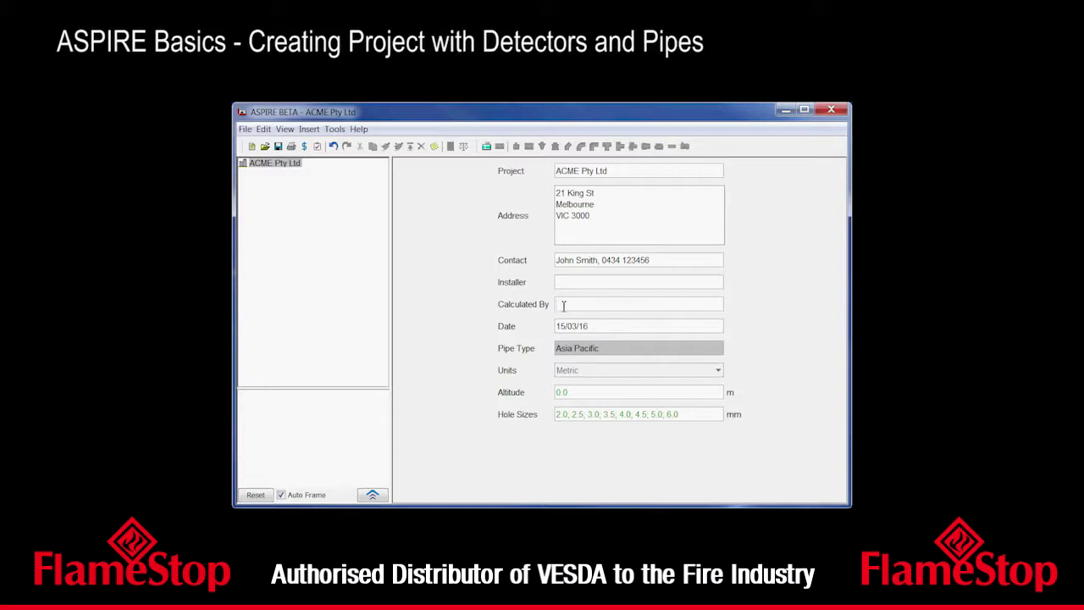
click(563, 305)
text(Russell)
mouse_move(624, 355)
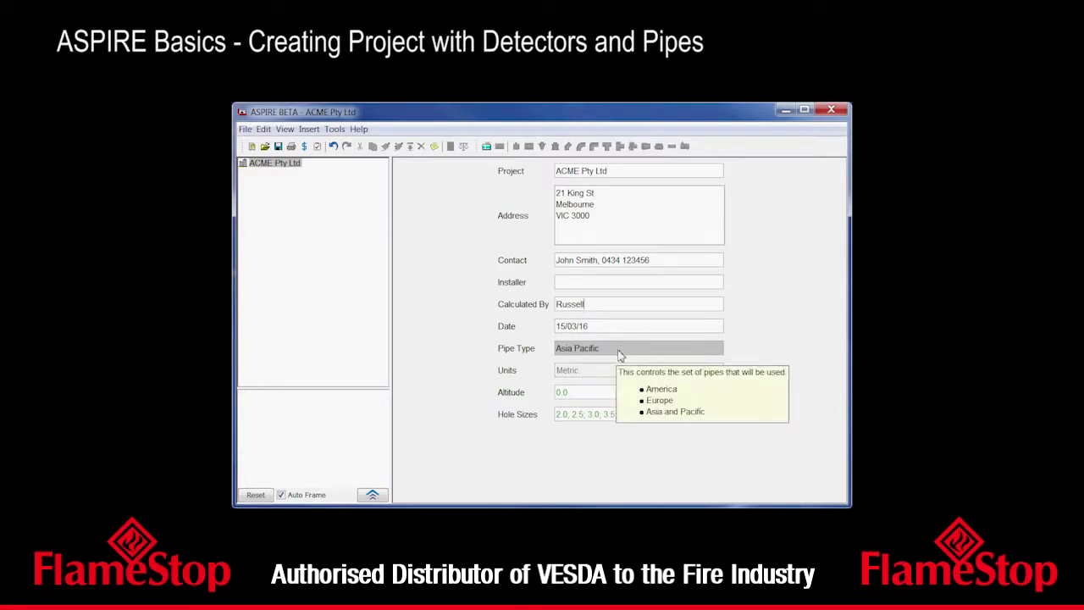
click(334, 129)
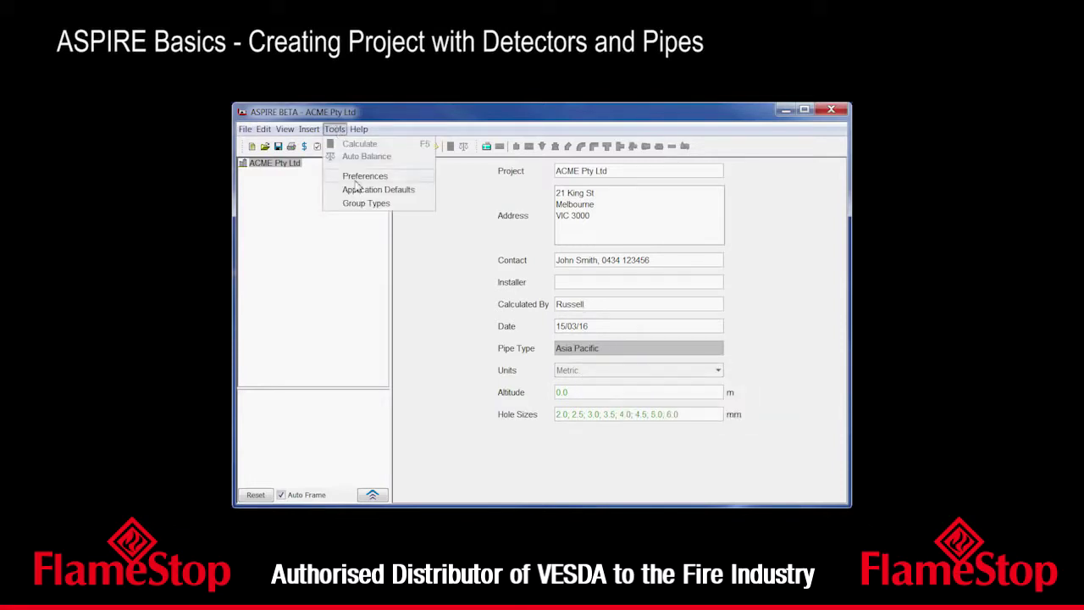
click(359, 177)
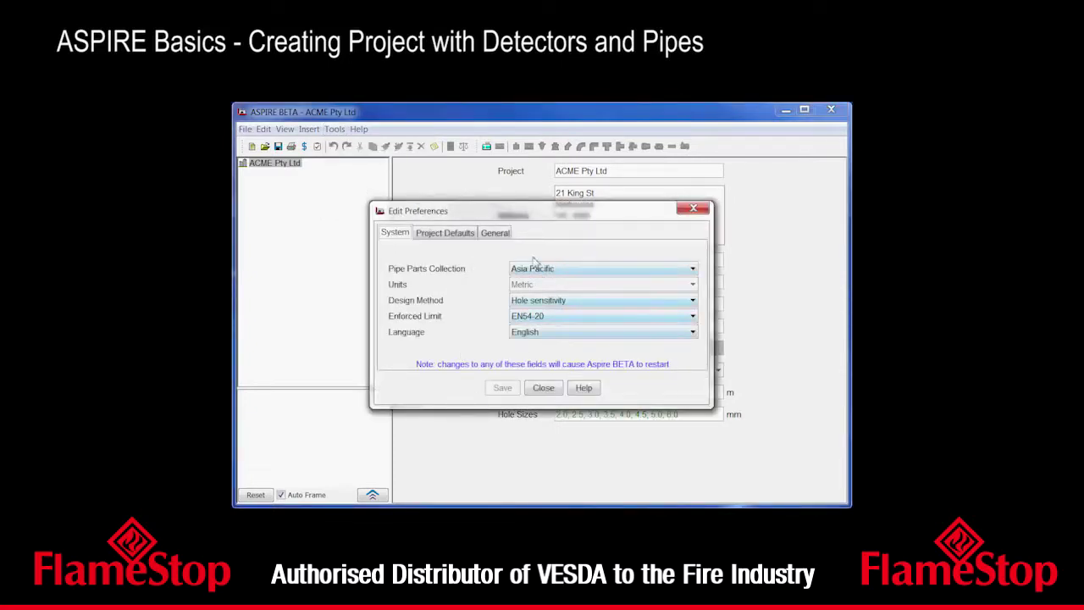
click(559, 391)
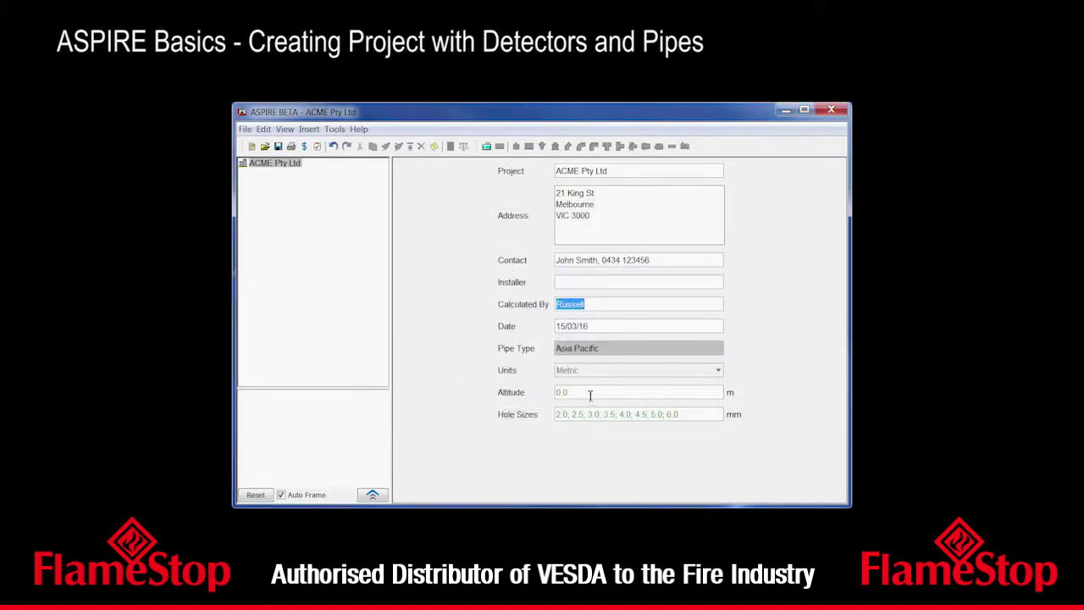
mouse_move(590, 394)
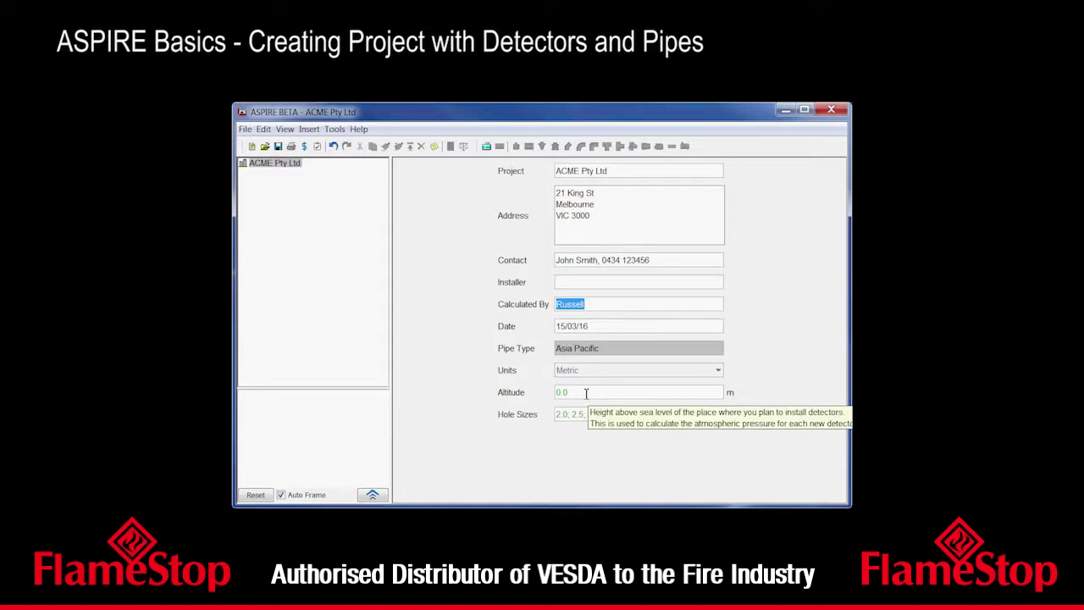
click(586, 393)
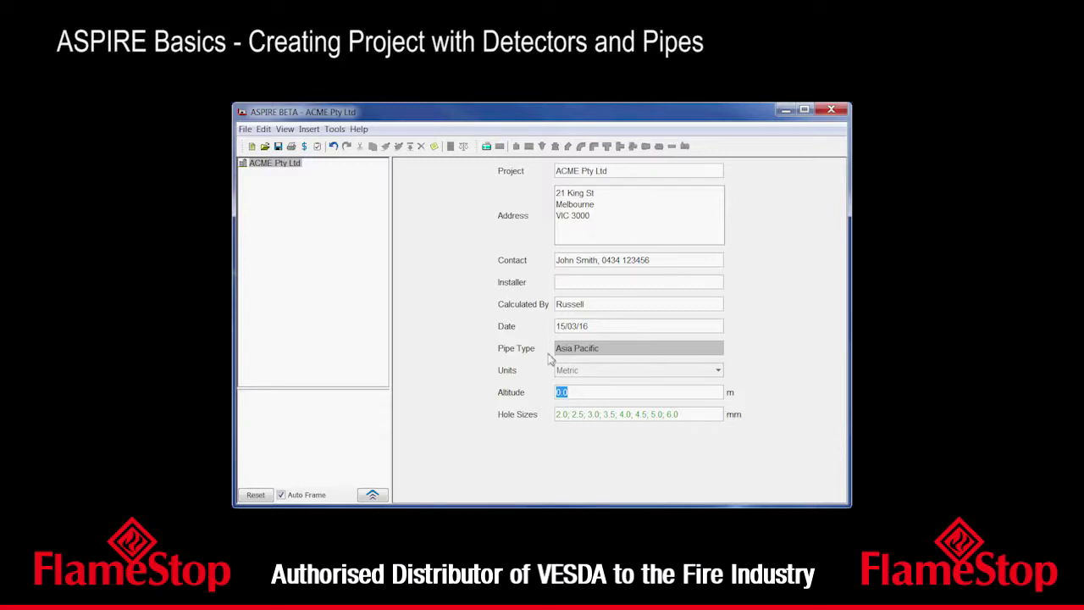
click(685, 414)
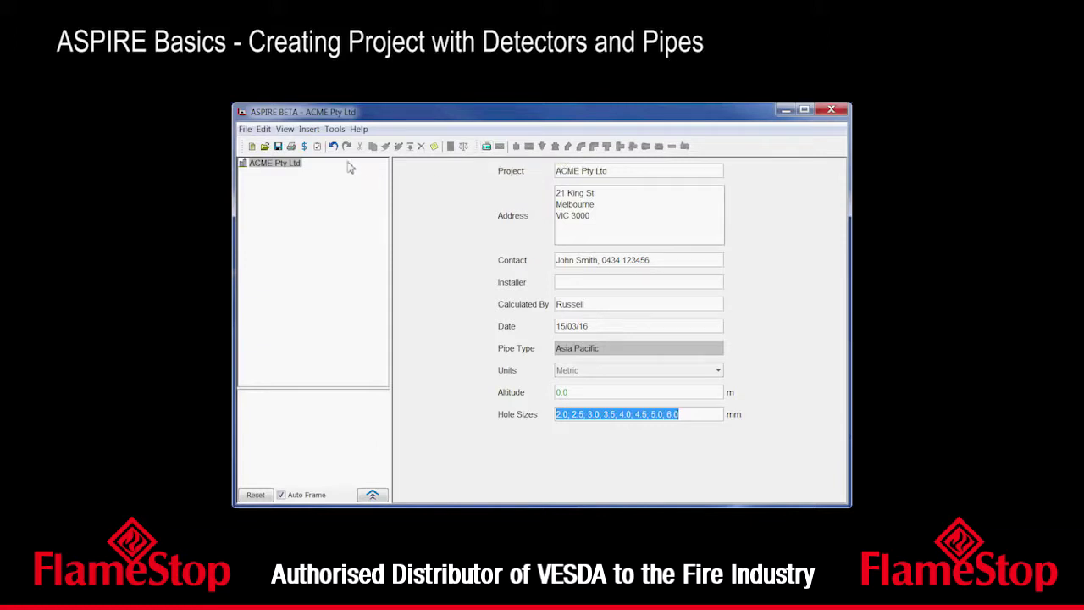
Add a detector named 'Warehouse' with aspirator speed raised from 1 to 10
click(487, 147)
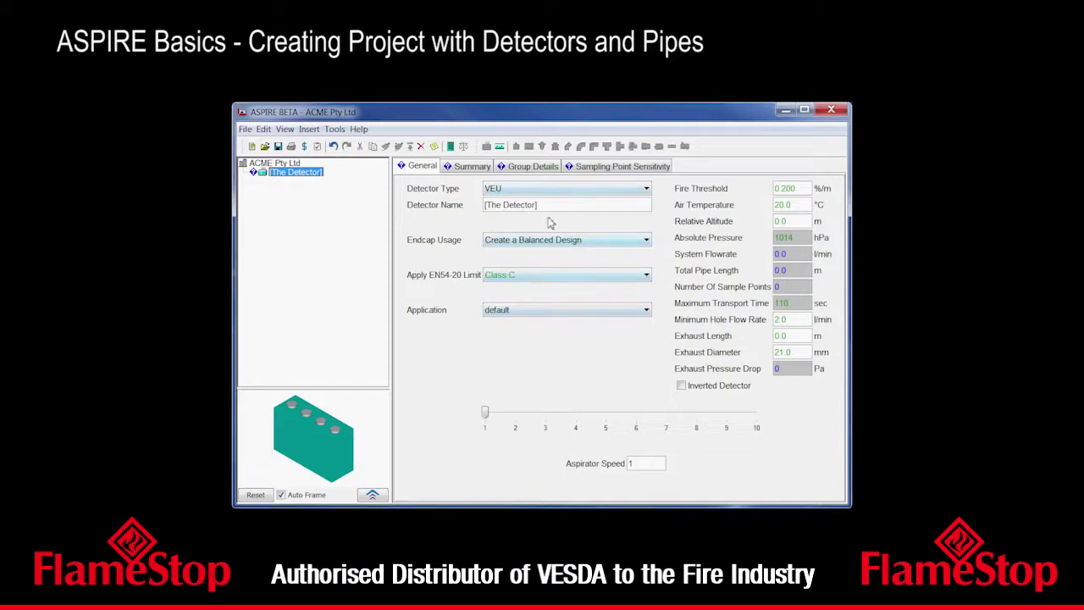
click(564, 204)
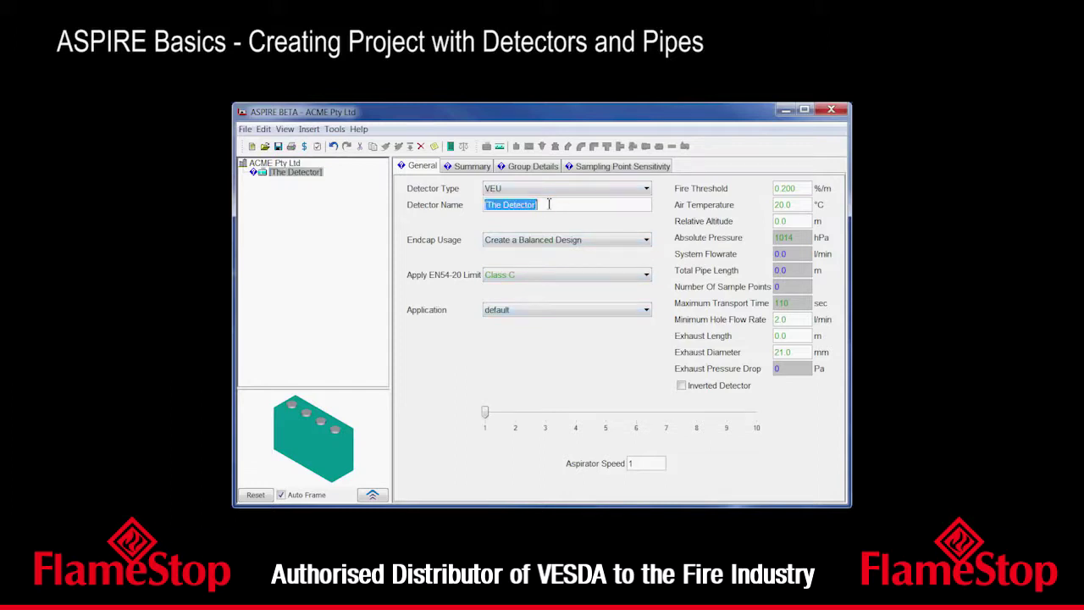
text(W)
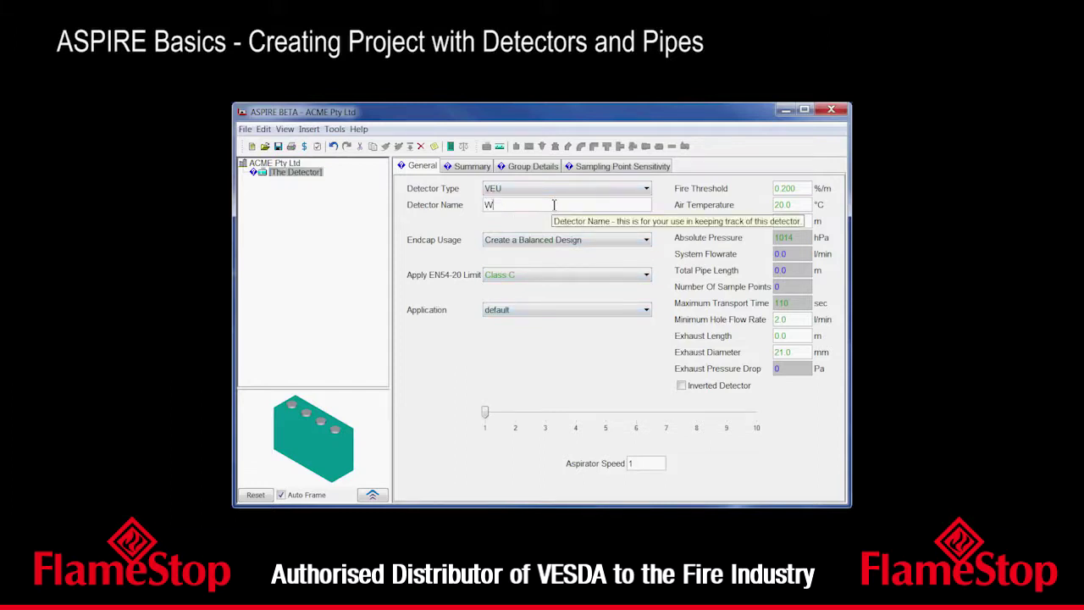
text(arehouse)
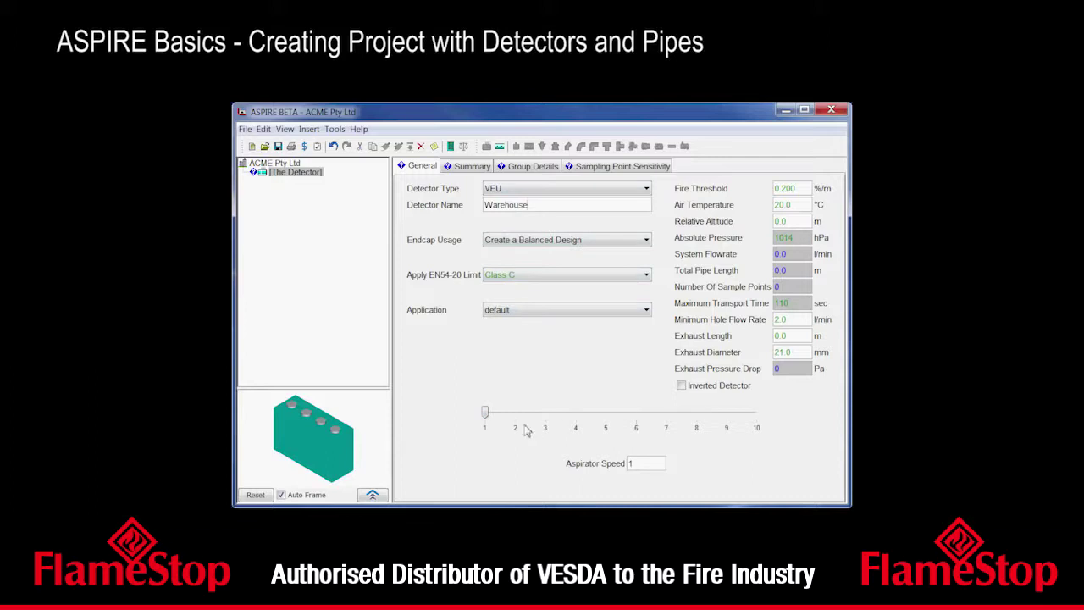
drag(487, 412, 757, 413)
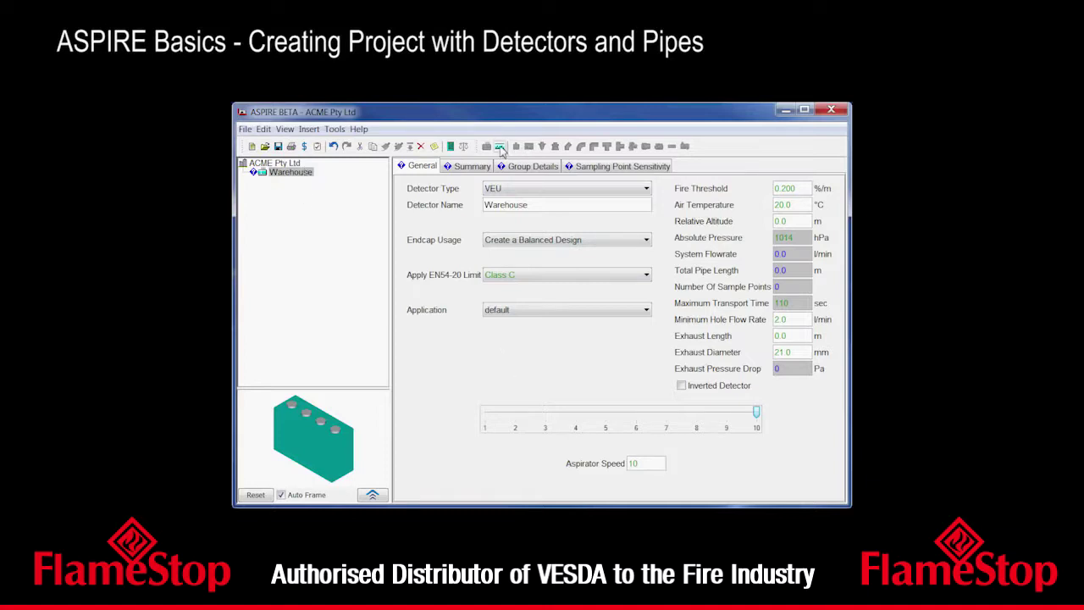
Add a simple-branch pipe to Warehouse with a 20 m left branch length
click(314, 131)
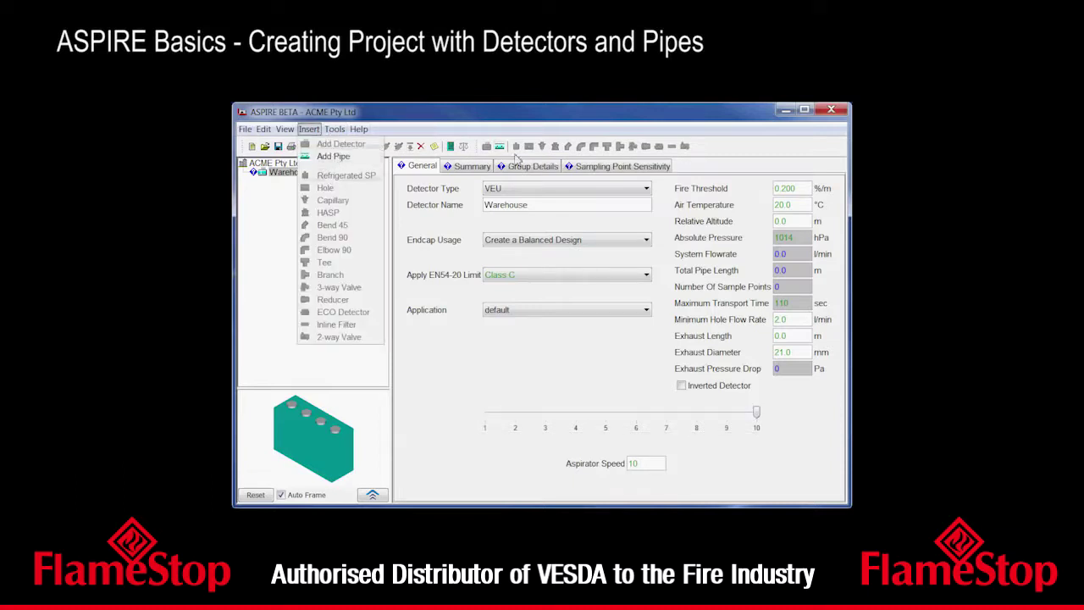
click(501, 149)
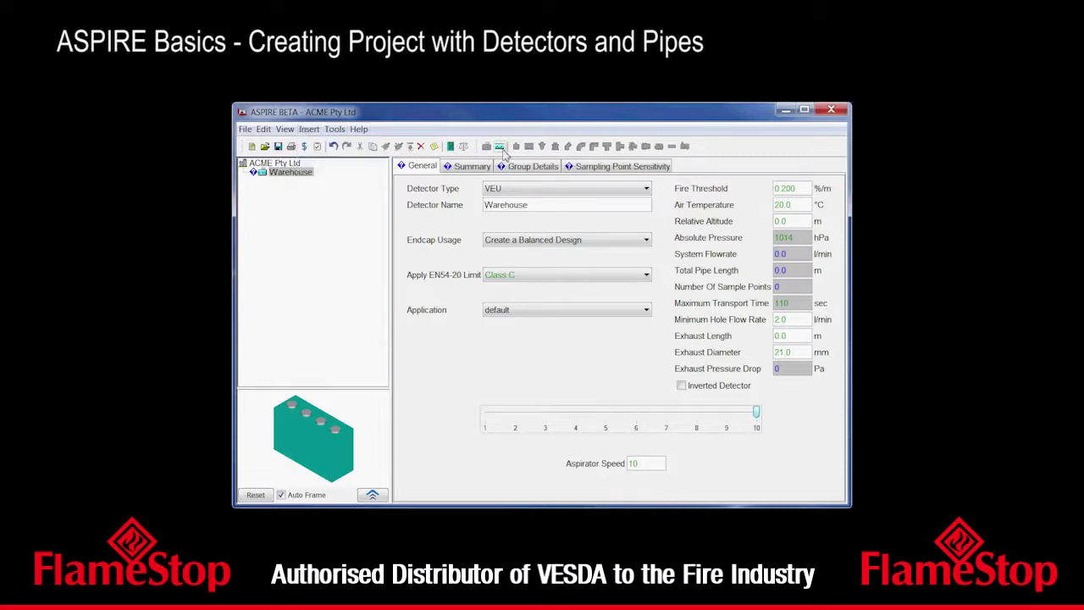
click(501, 149)
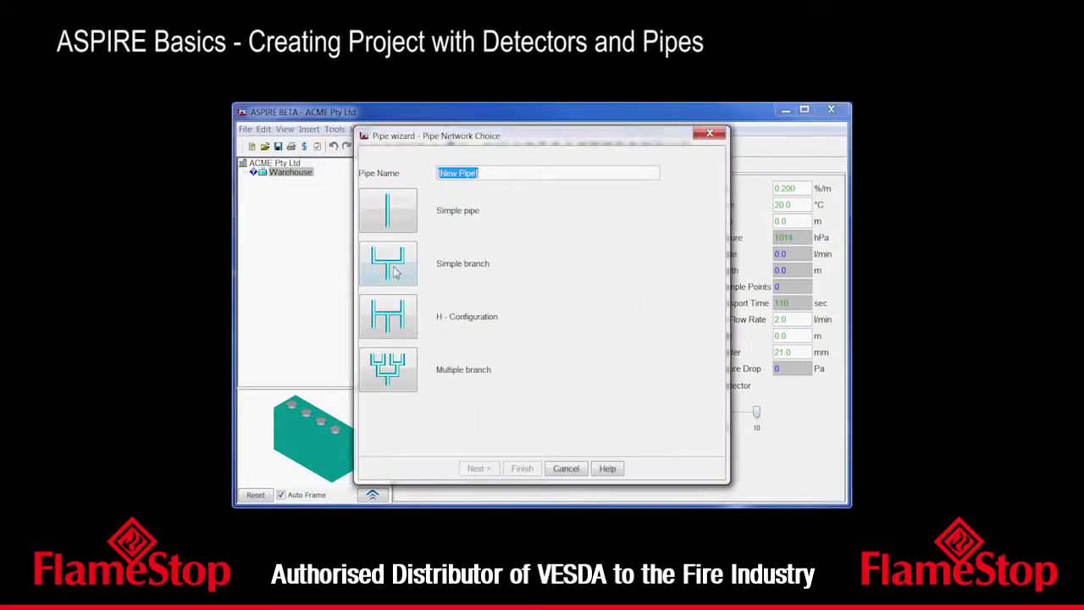
double_click(394, 271)
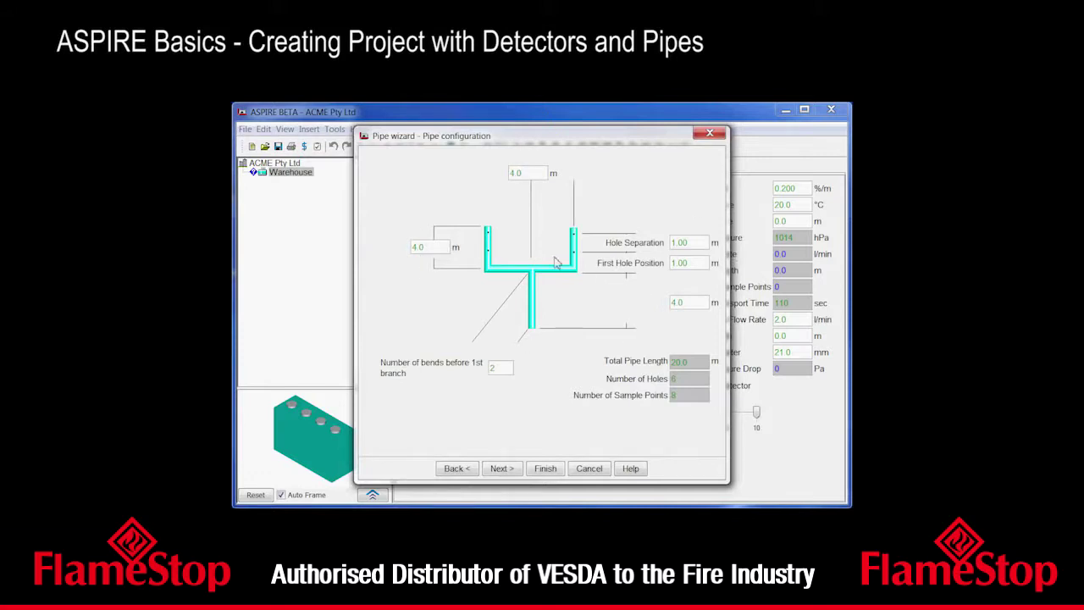
double_click(428, 247)
text(20)
key(Tab)
key(Tab)
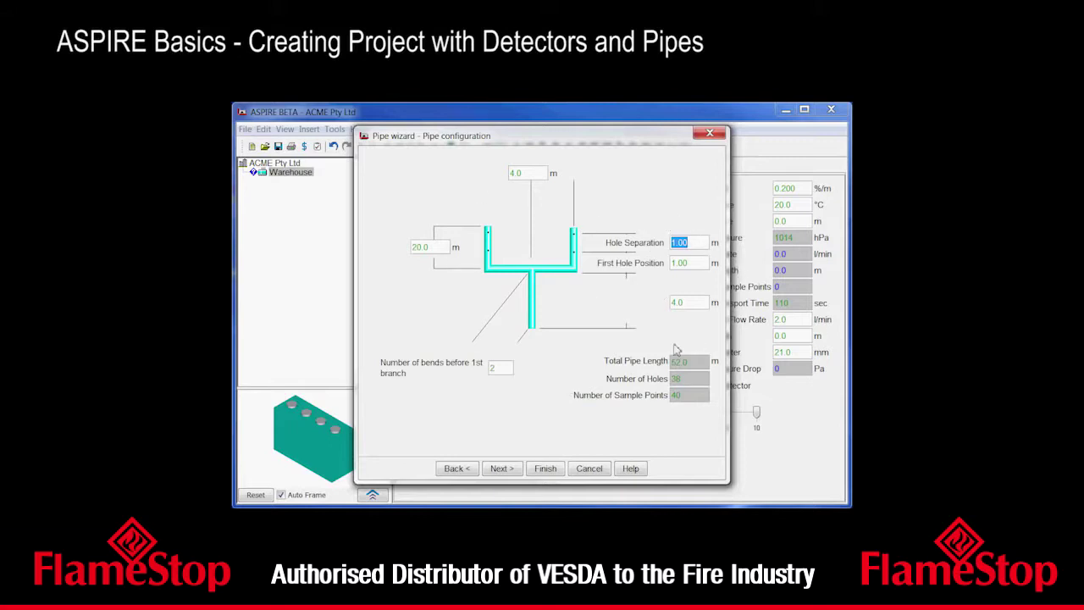
click(500, 473)
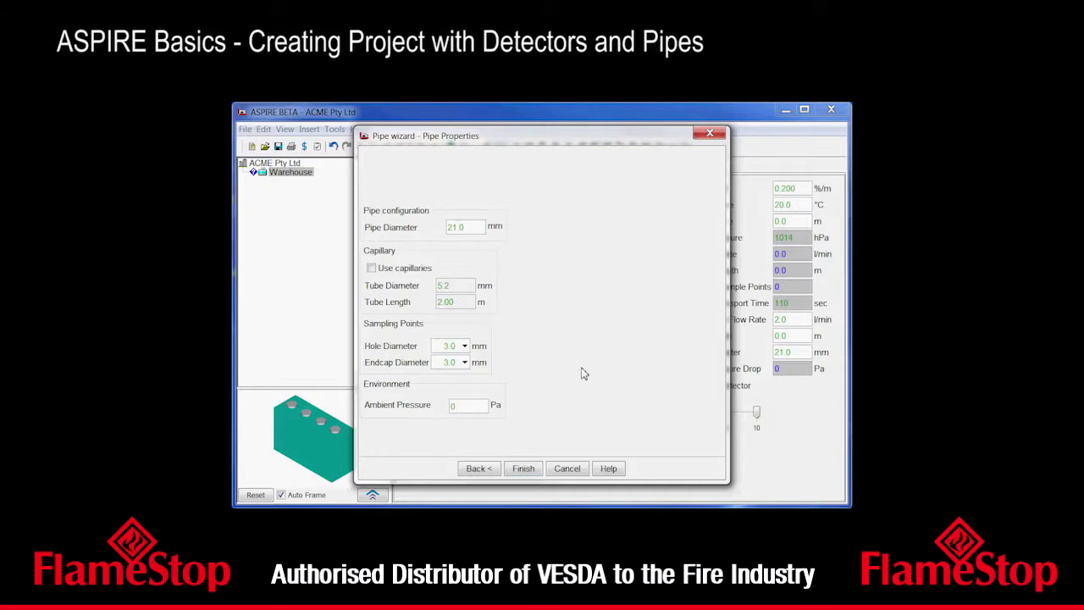
click(526, 475)
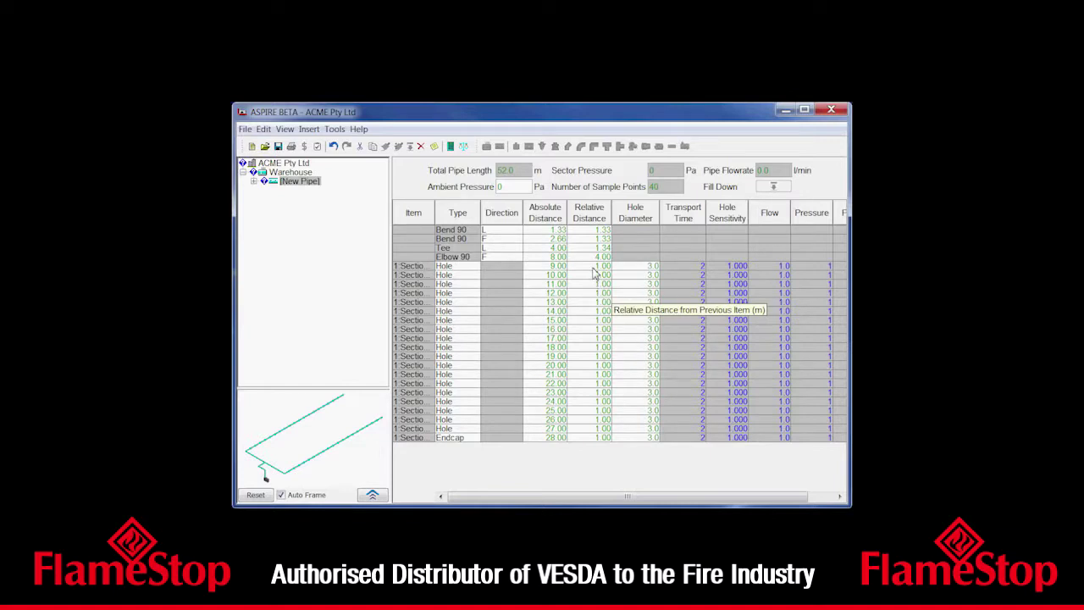
Set the first hole's relative spacing to 2.00 m and fill it down to all holes
click(598, 268)
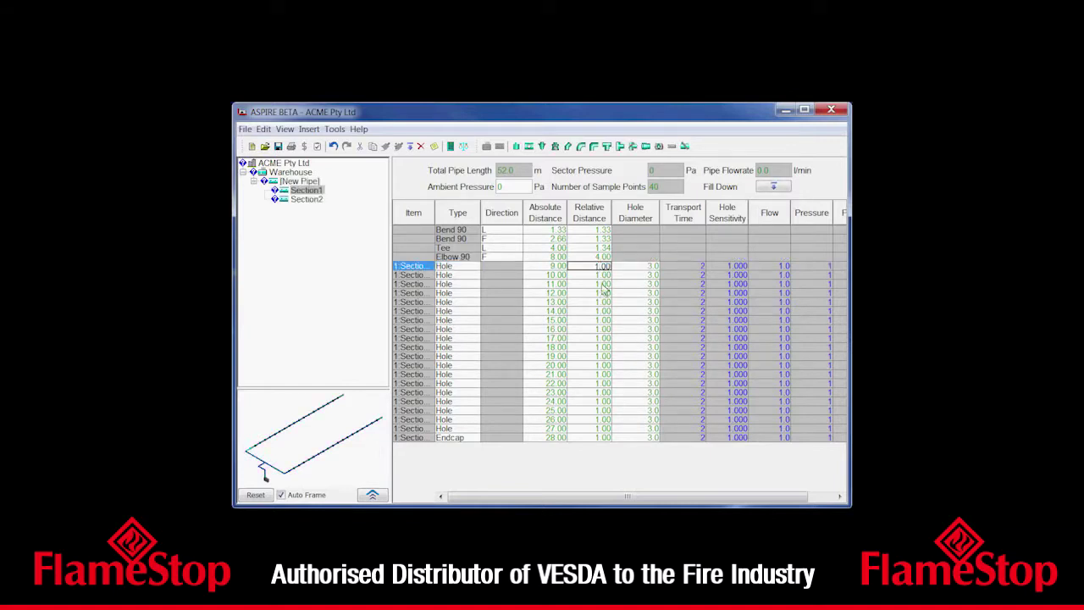
text(2)
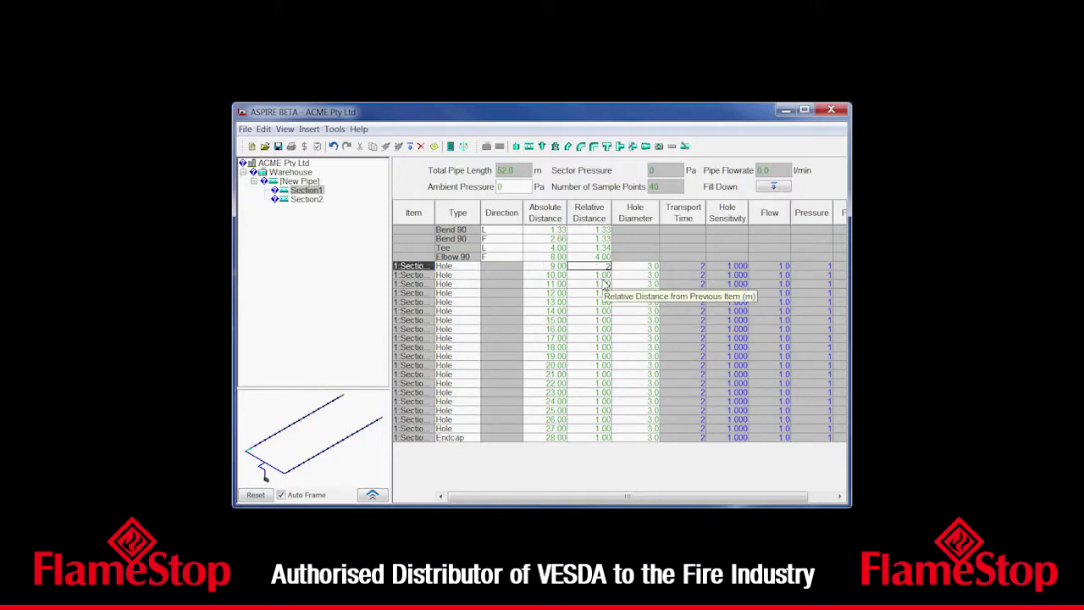
key(Return)
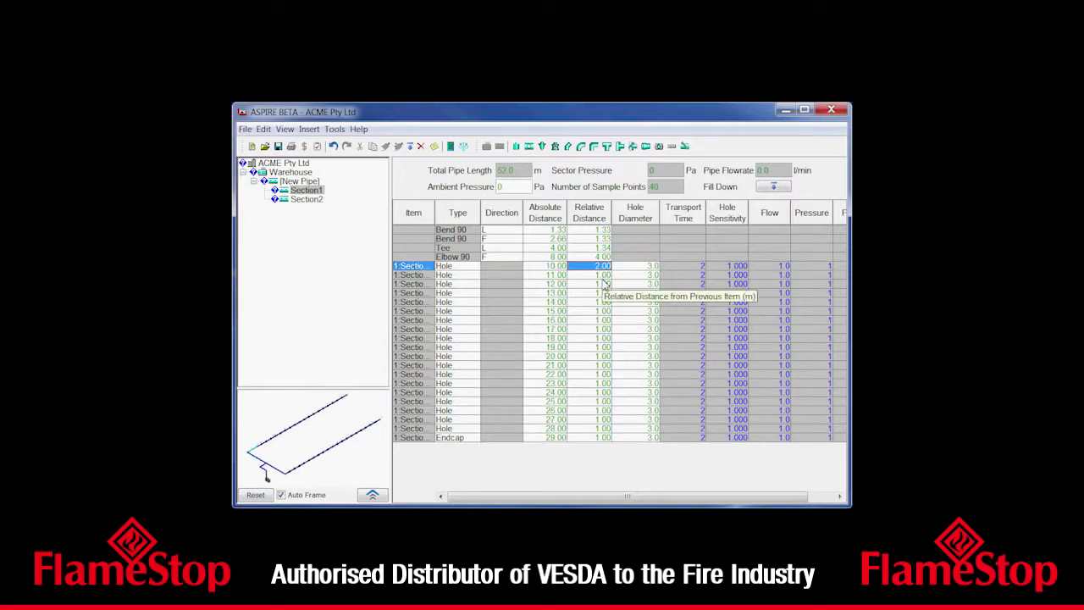
click(771, 188)
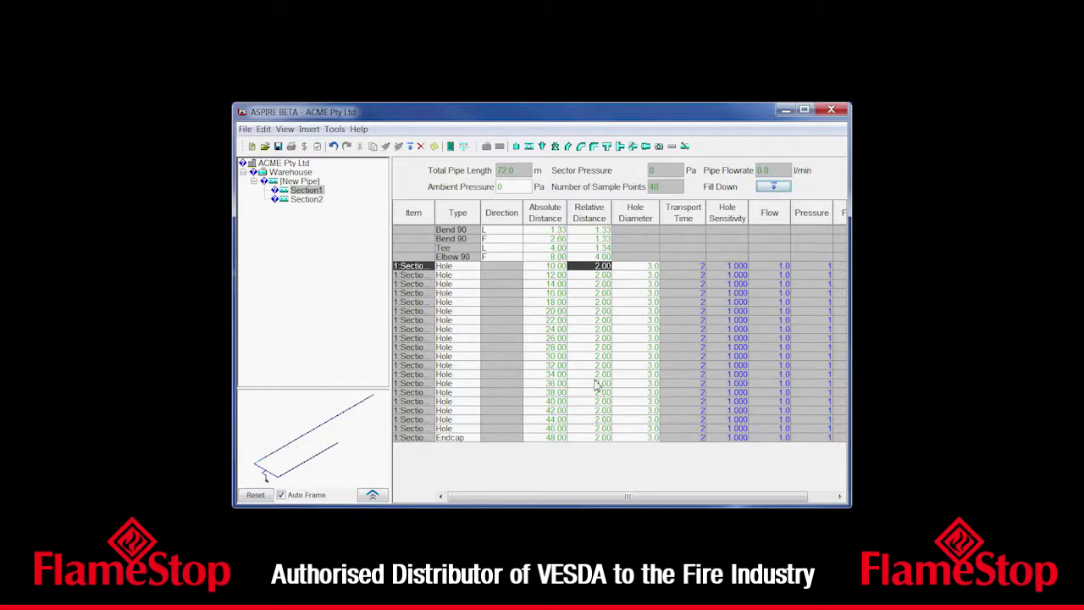
Set the first hole's diameter to 2.5 mm and fill it down to all holes
click(649, 267)
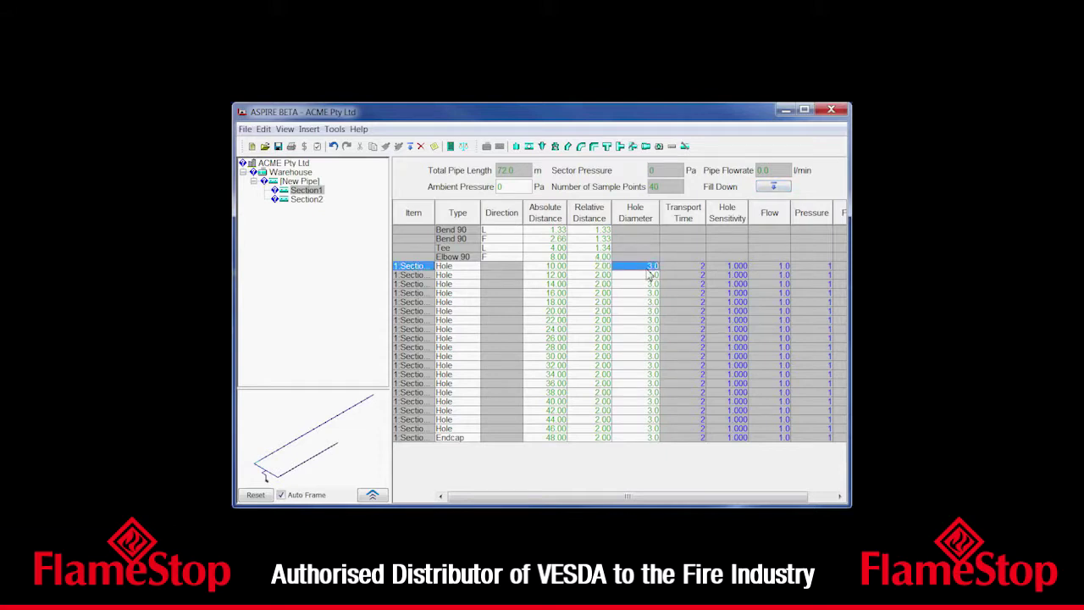
click(649, 270)
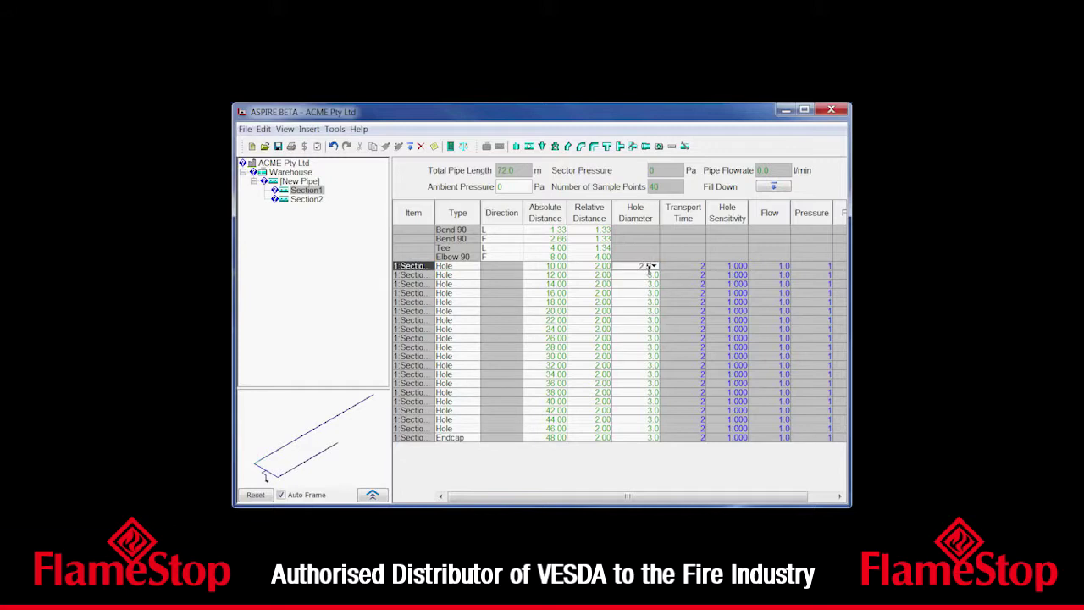
key(Return)
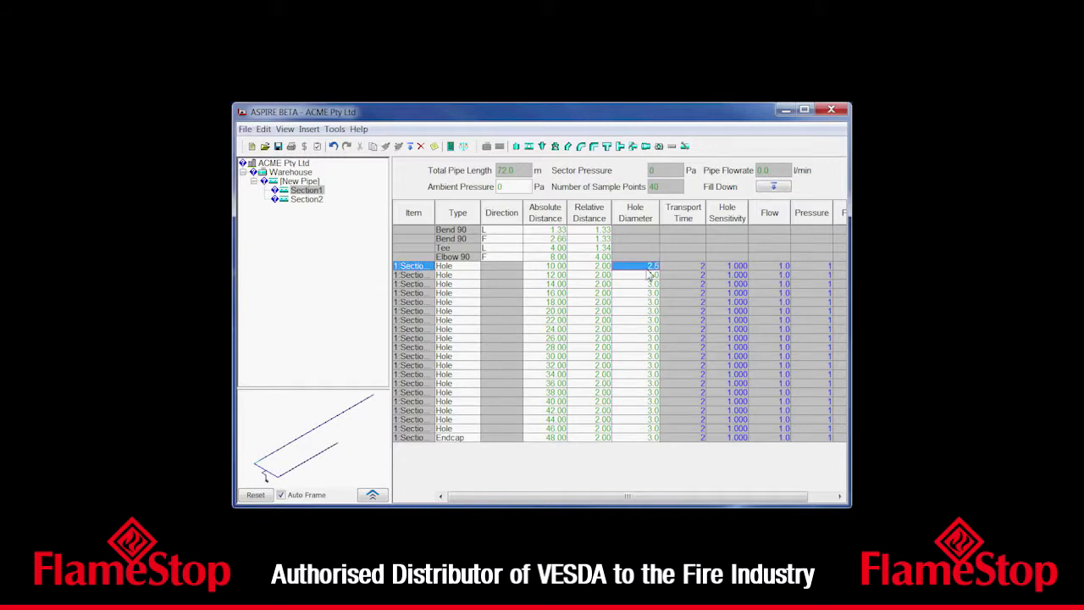
click(784, 189)
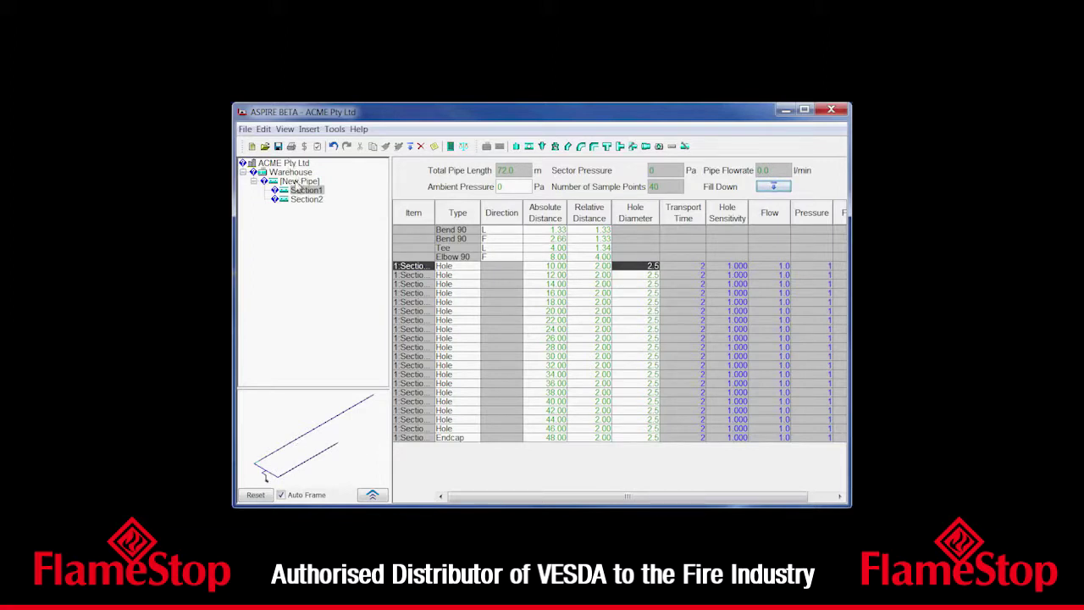
Rename the new pipe to 'North'
right_click(297, 182)
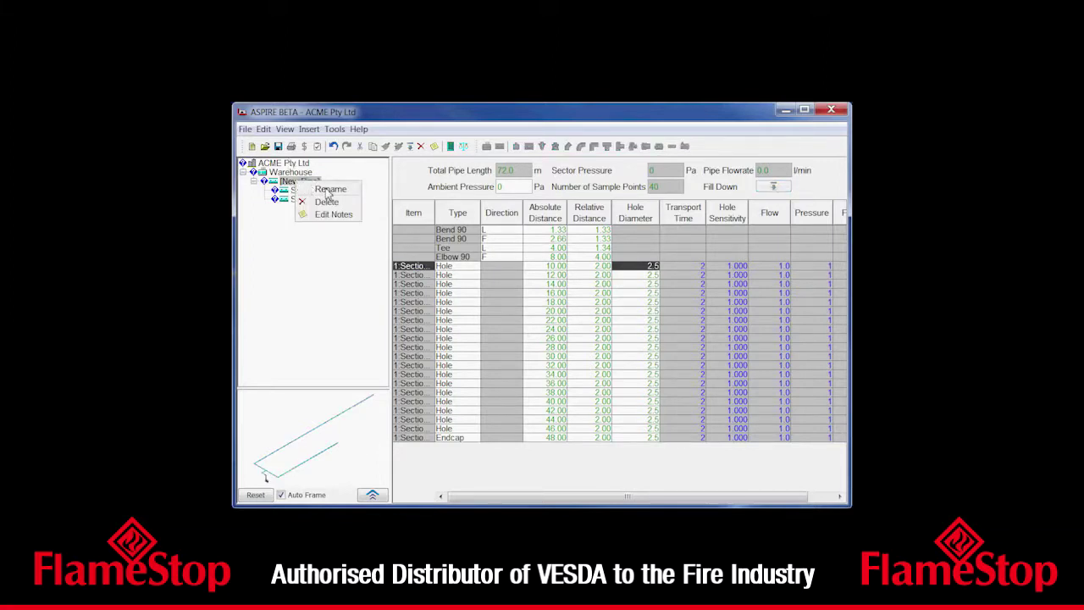
click(327, 190)
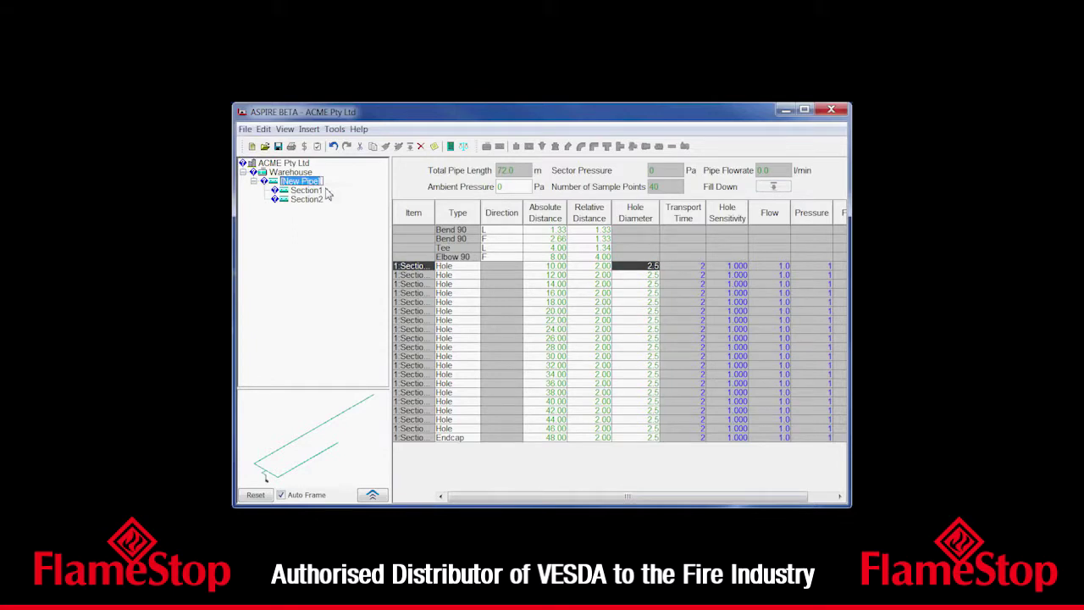
text(North)
key(Return)
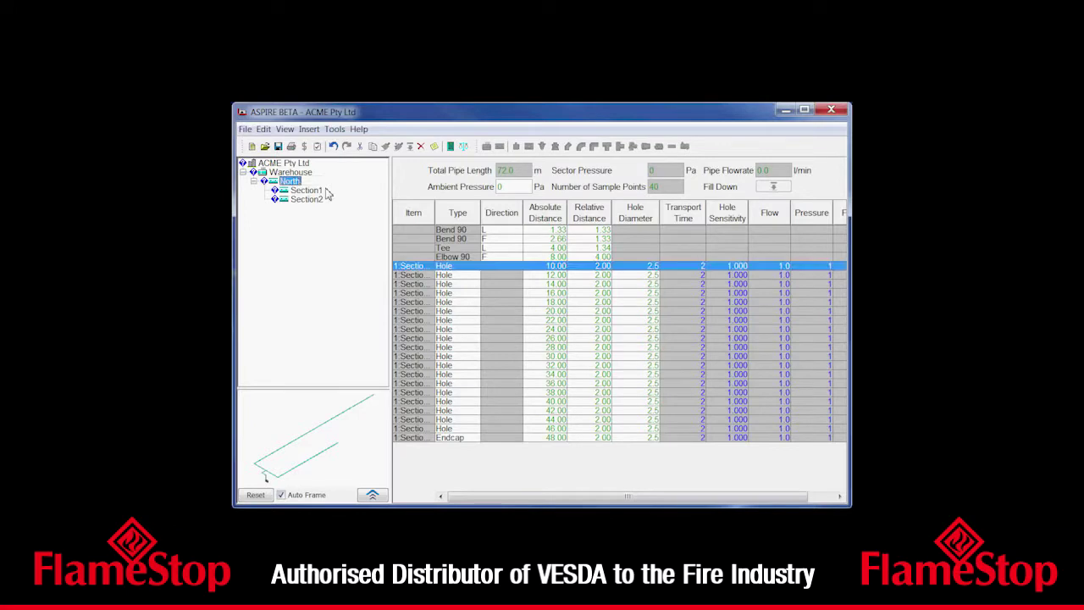
click(289, 181)
click(299, 243)
Copy North under Warehouse and expand 'Copy of North' to show its sections
drag(275, 186, 282, 222)
ctrl+drag(282, 222, 280, 218)
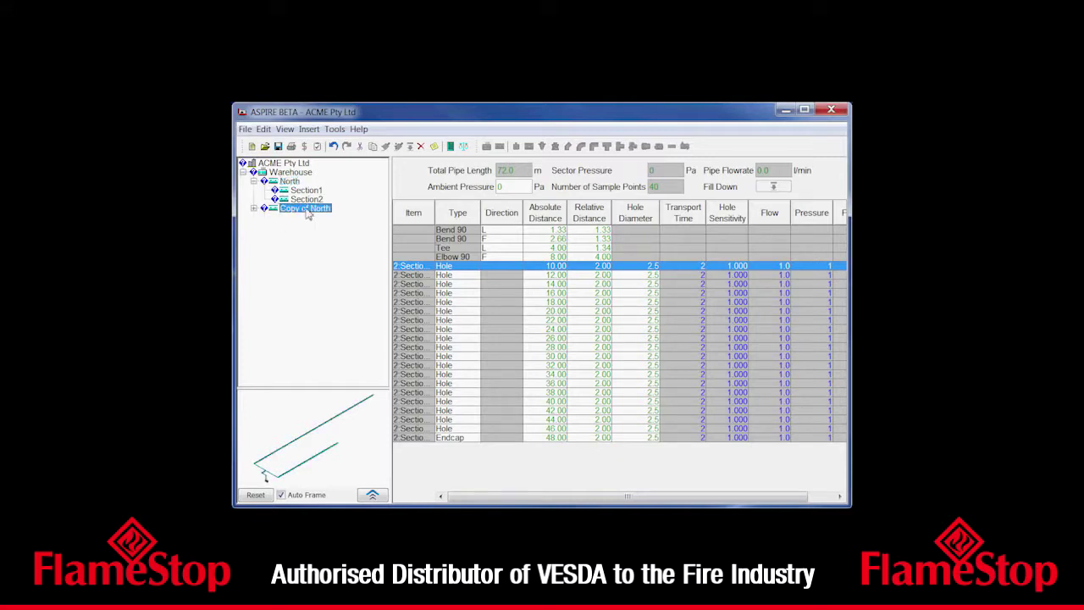
click(254, 208)
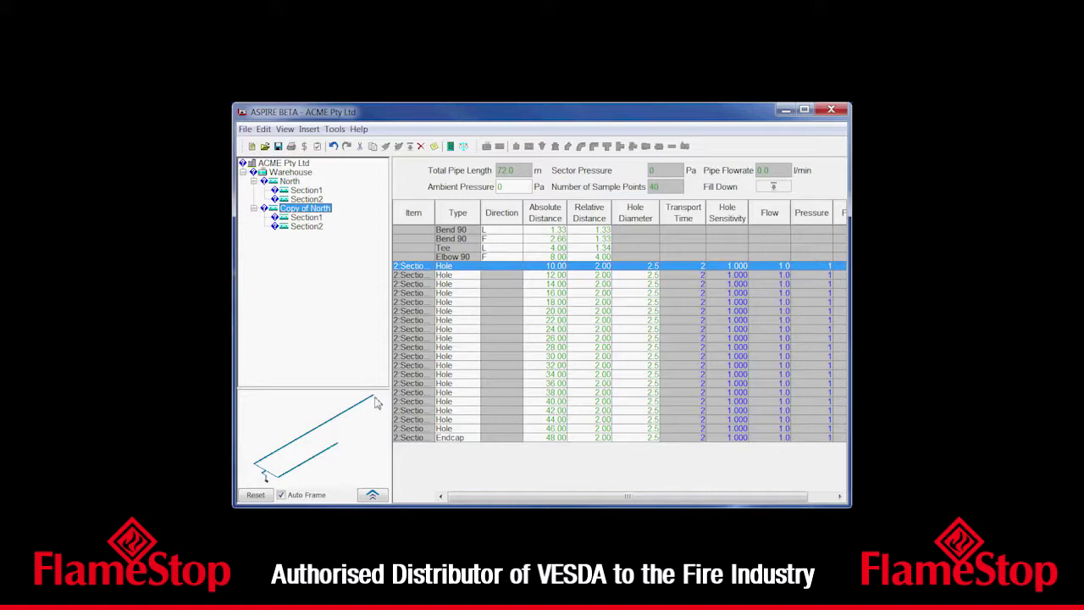
Rename 'Copy of North' to 'South'
right_click(298, 212)
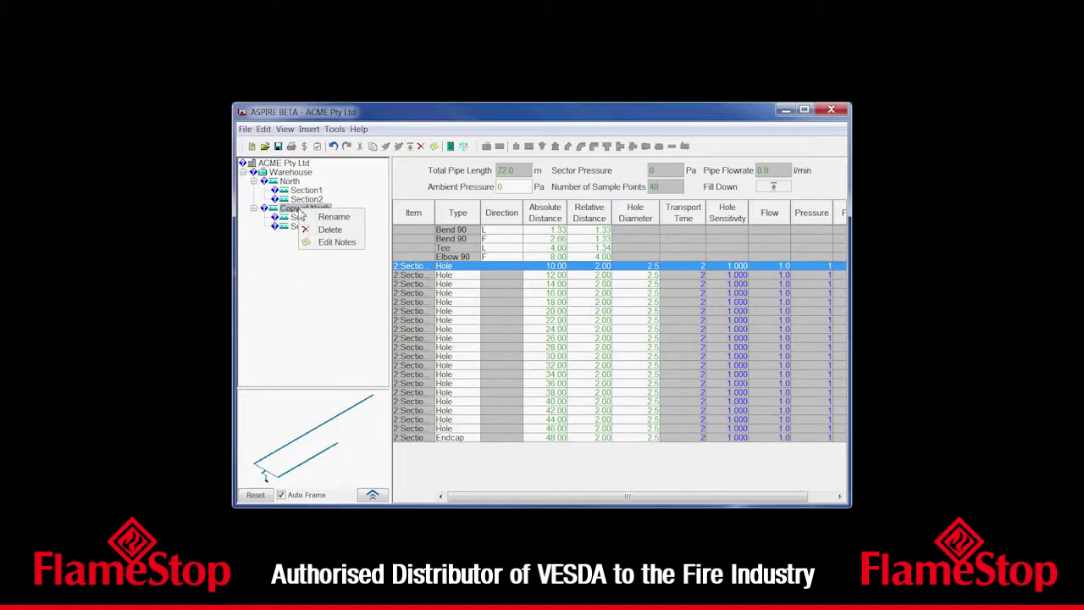
click(334, 223)
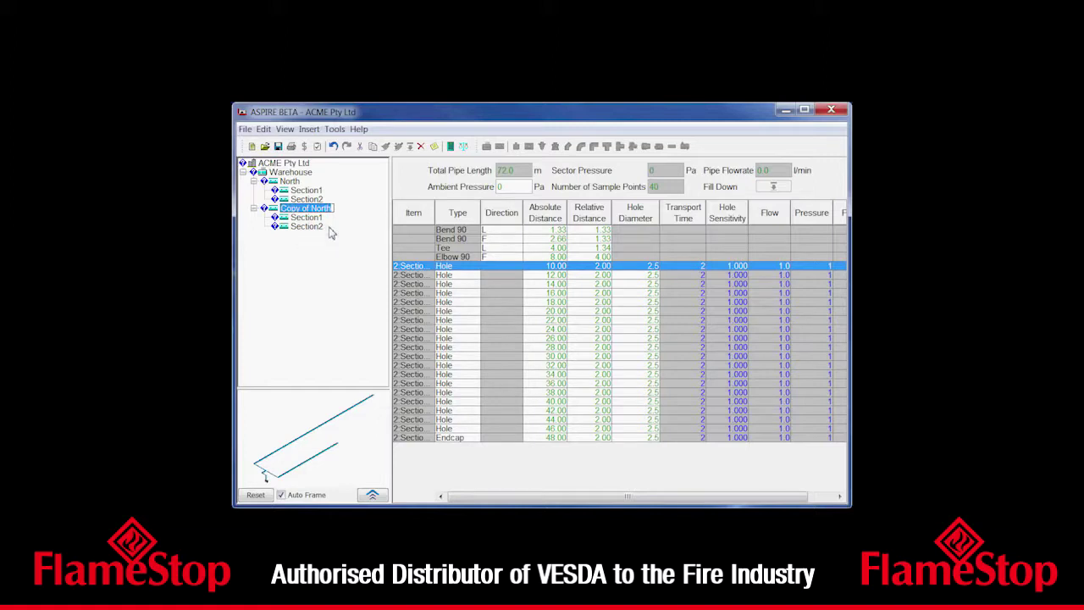
text(South)
key(Return)
Add an H-configuration pipe to the Warehouse detector
click(291, 173)
click(500, 146)
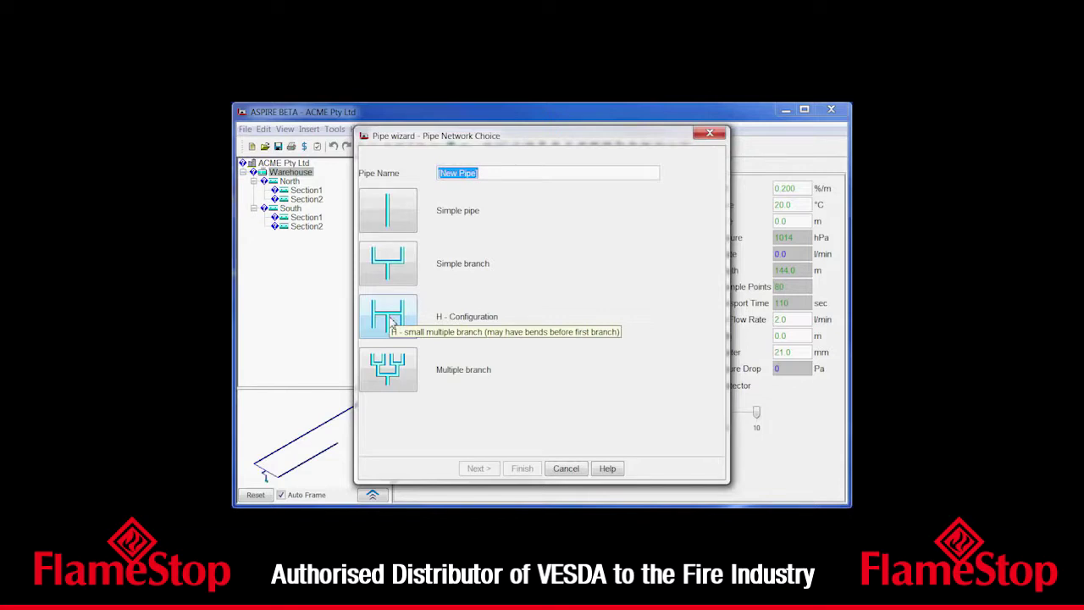
click(391, 323)
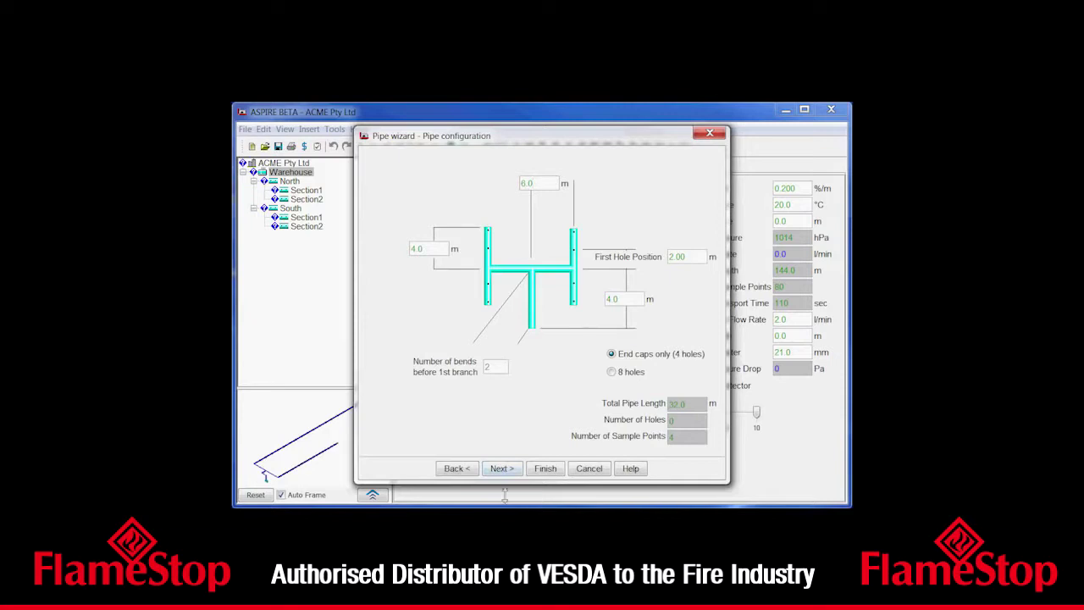
click(545, 469)
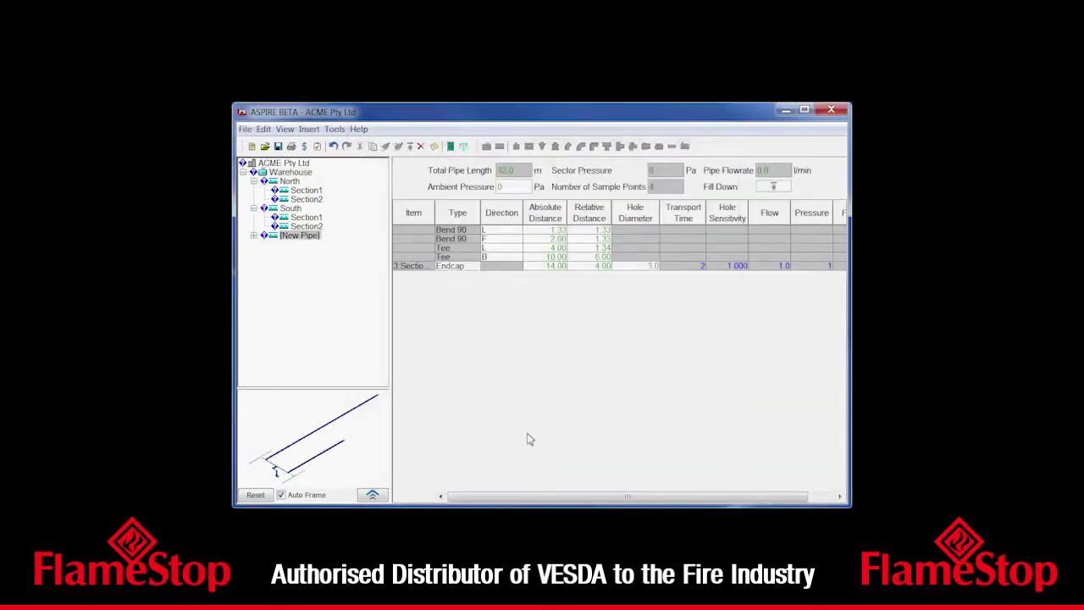
Rename the new H-configuration pipe to 'East Entrance'
right_click(300, 237)
click(324, 243)
text(Ea)
text(st Entrance)
key(Return)
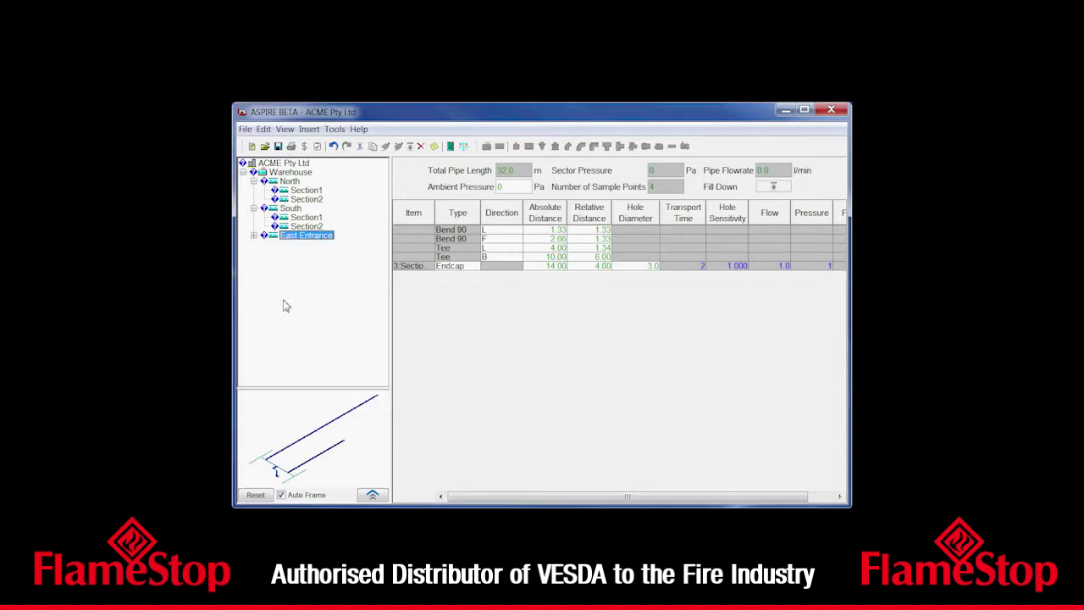
Add a VEP detector named 'Office' with aspirator speed 3
click(291, 163)
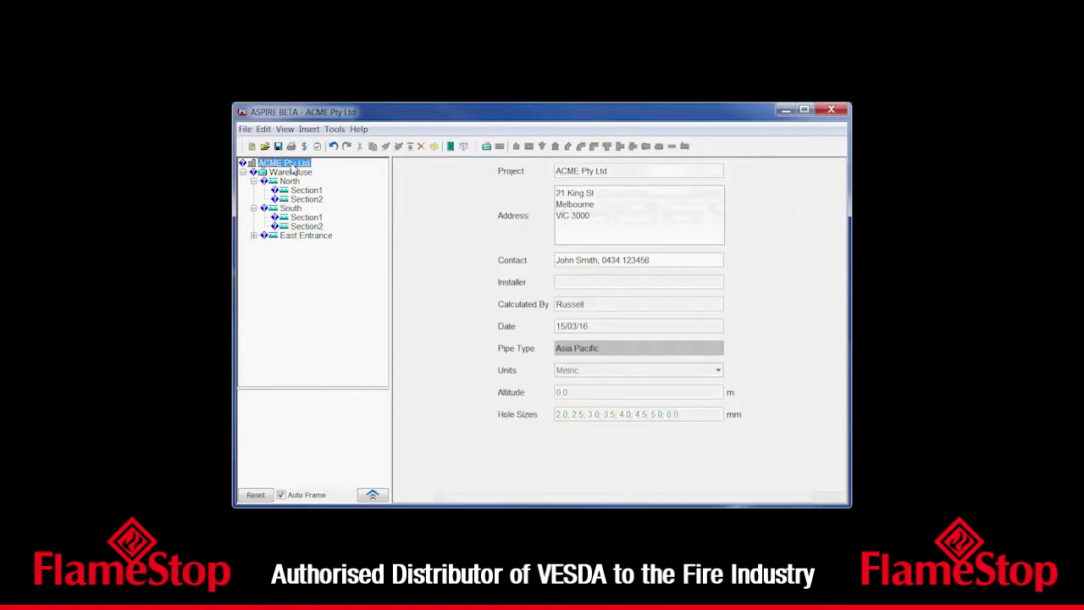
click(487, 147)
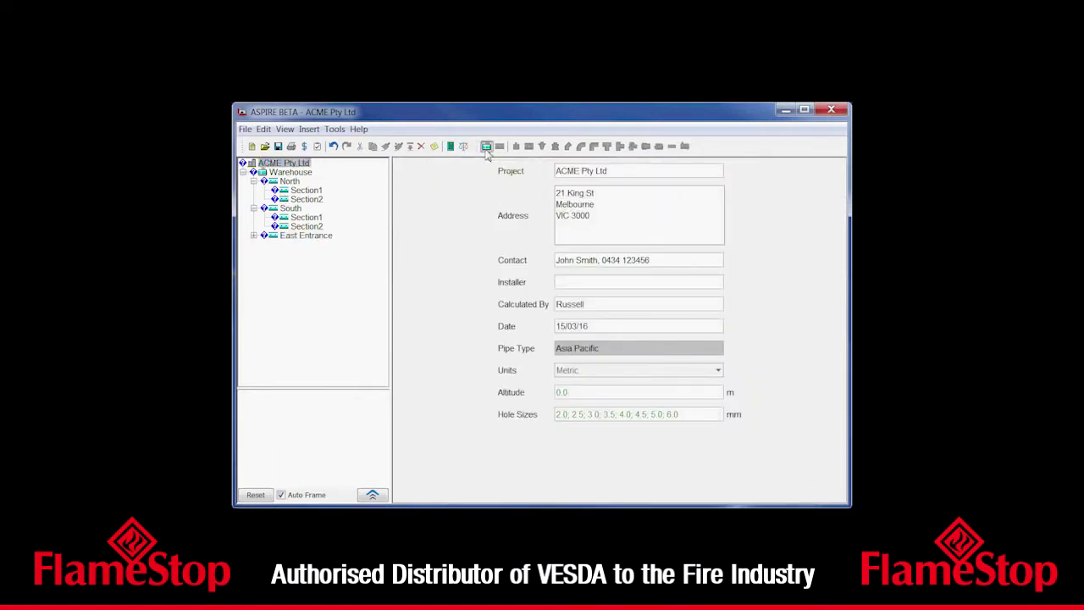
click(646, 188)
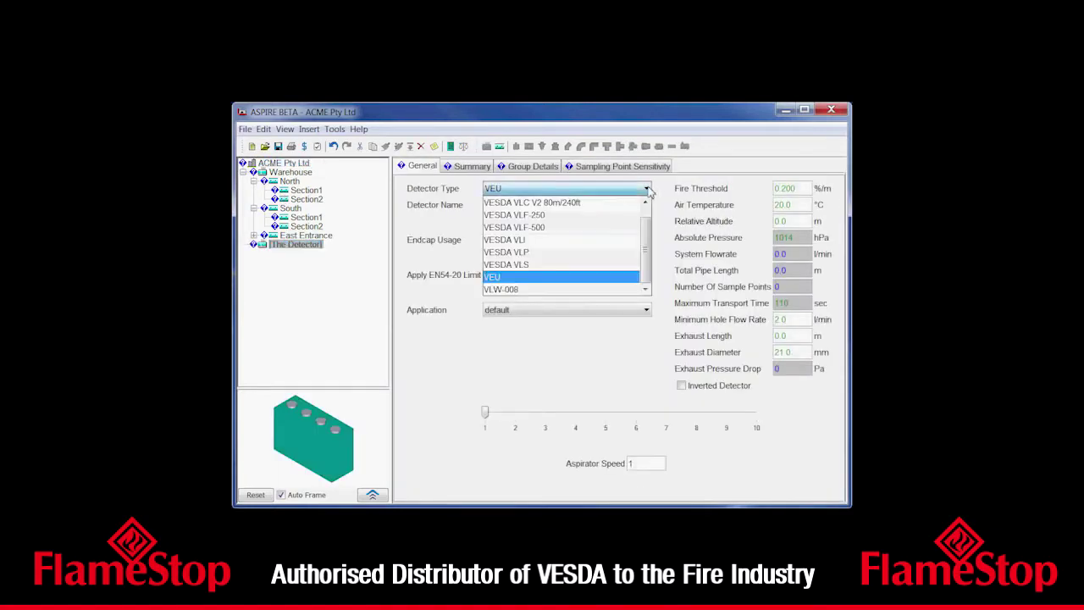
scroll(648, 243, up, 1)
click(508, 202)
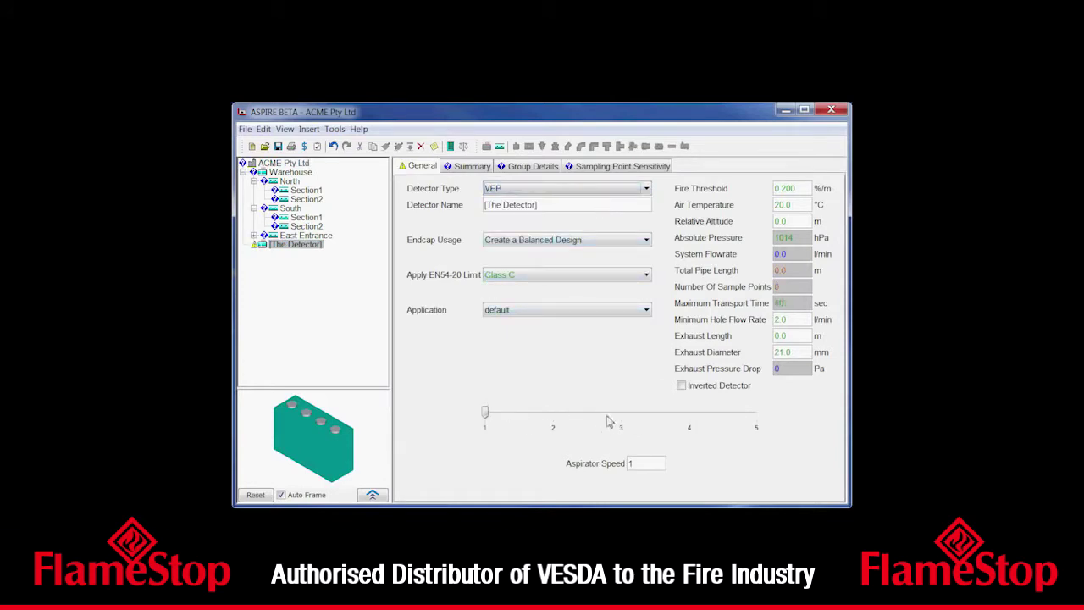
drag(485, 413, 622, 415)
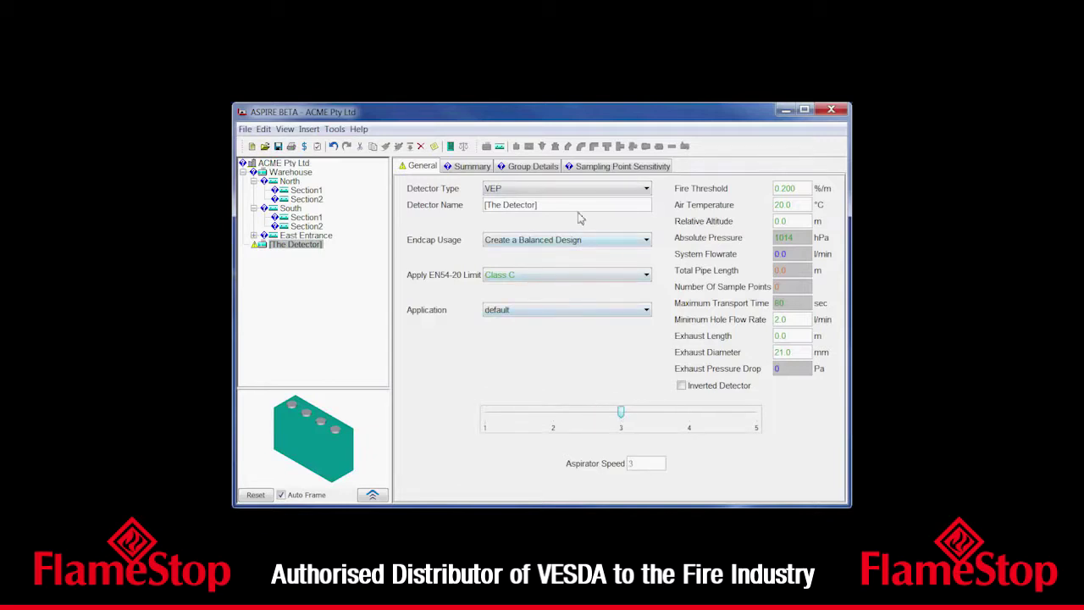
click(552, 210)
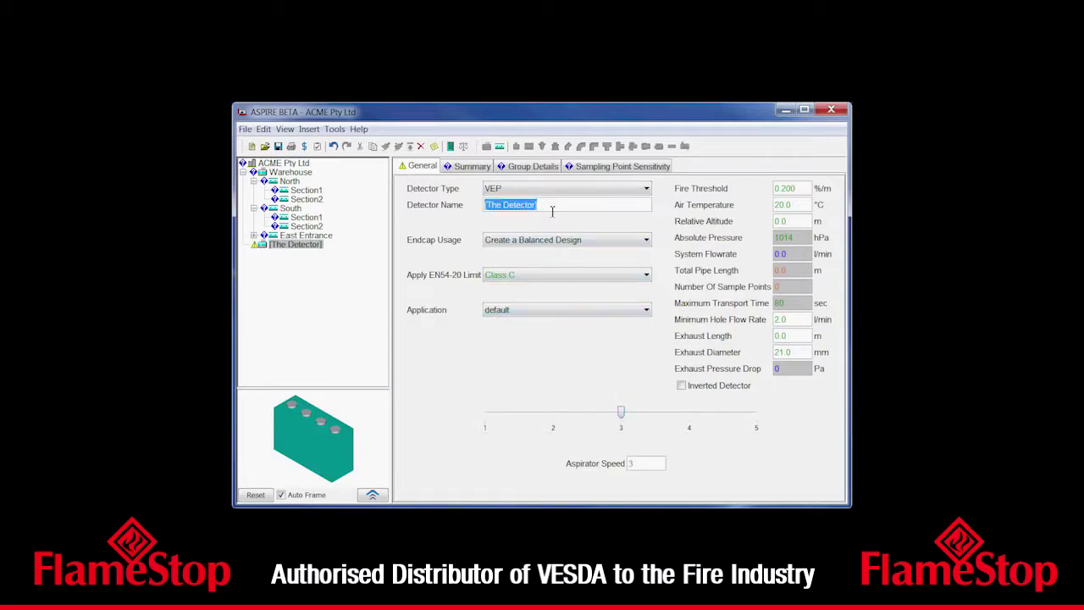
text(Office)
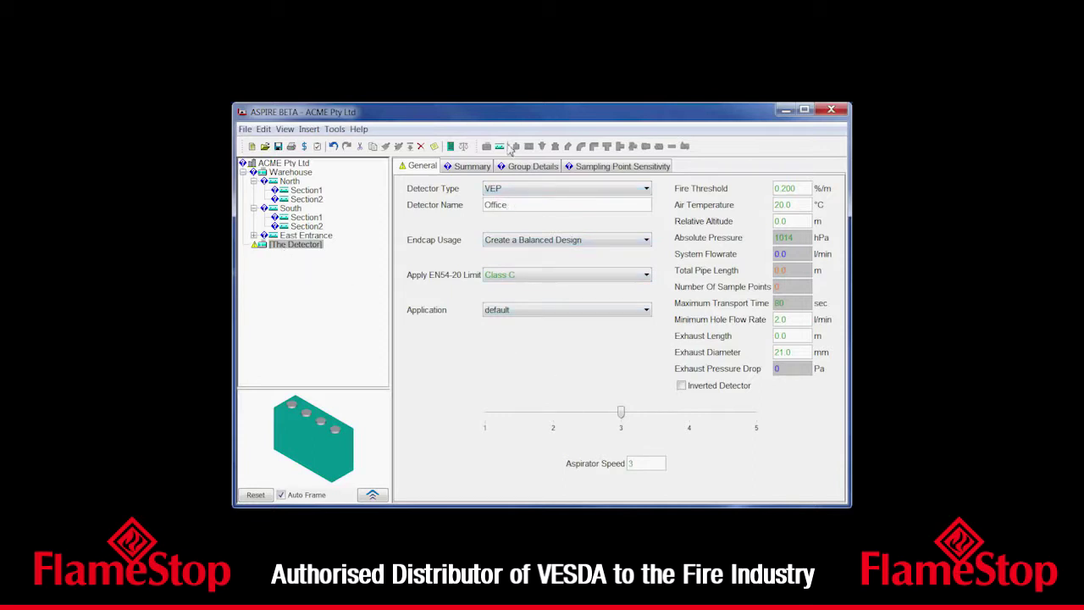
Add two default simple-branch pipes, New Pipe and New Pipe (1), under Office
click(499, 146)
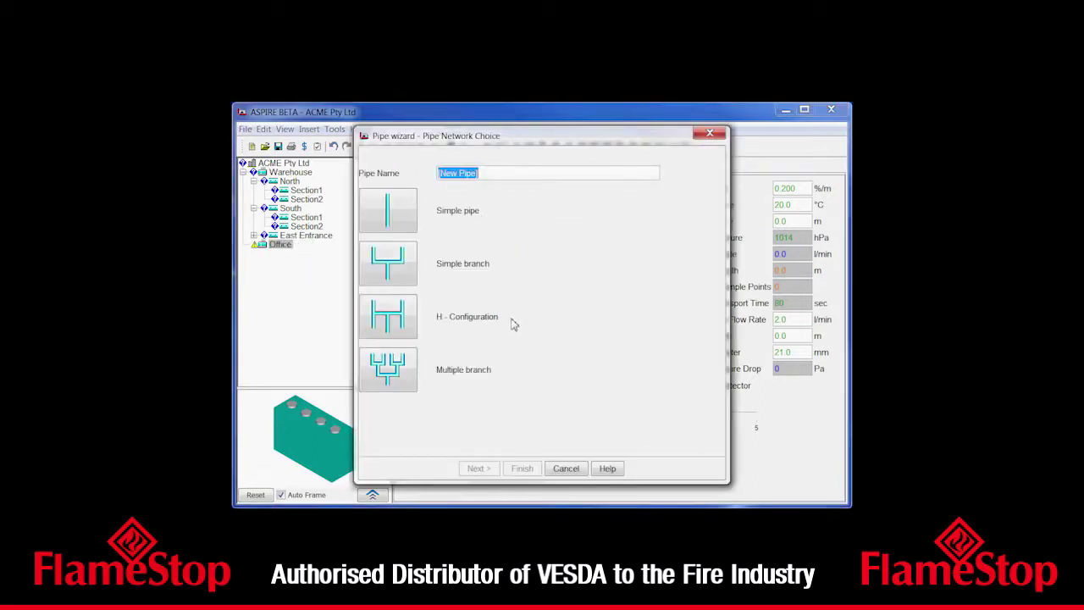
click(390, 257)
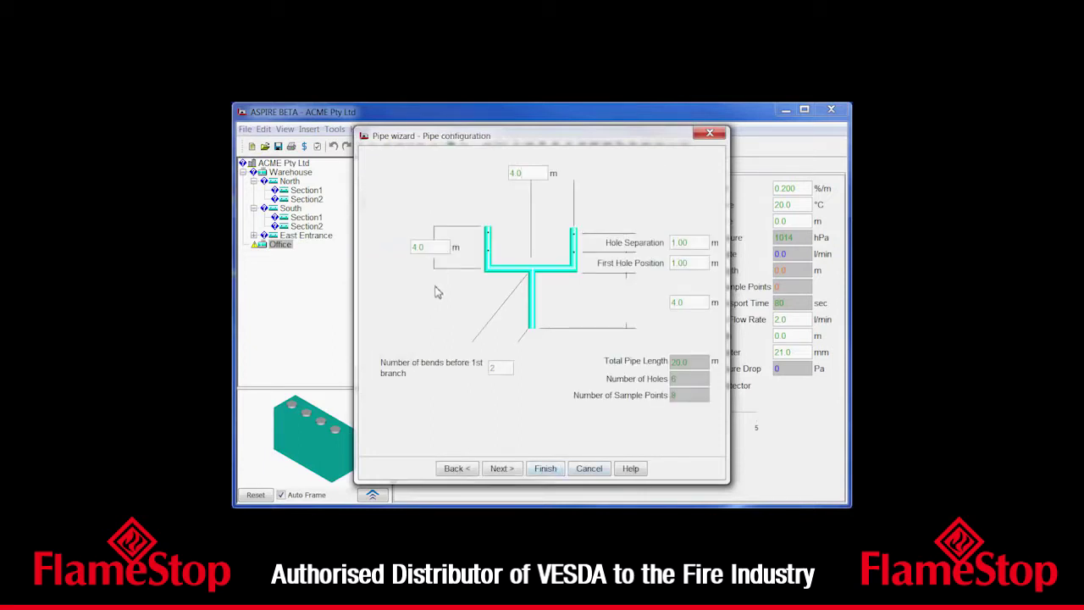
click(544, 469)
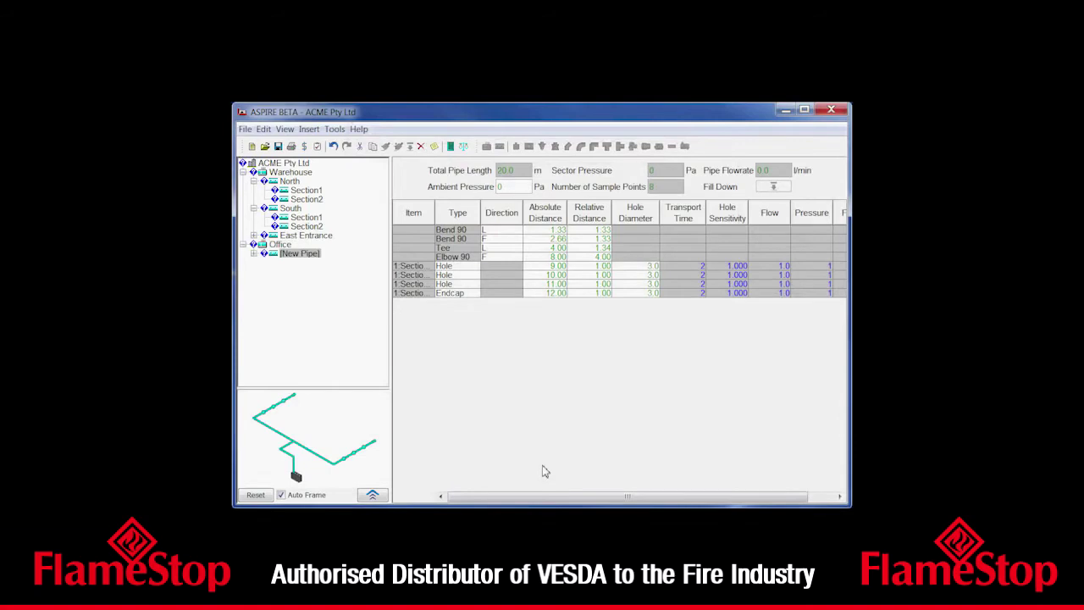
click(279, 245)
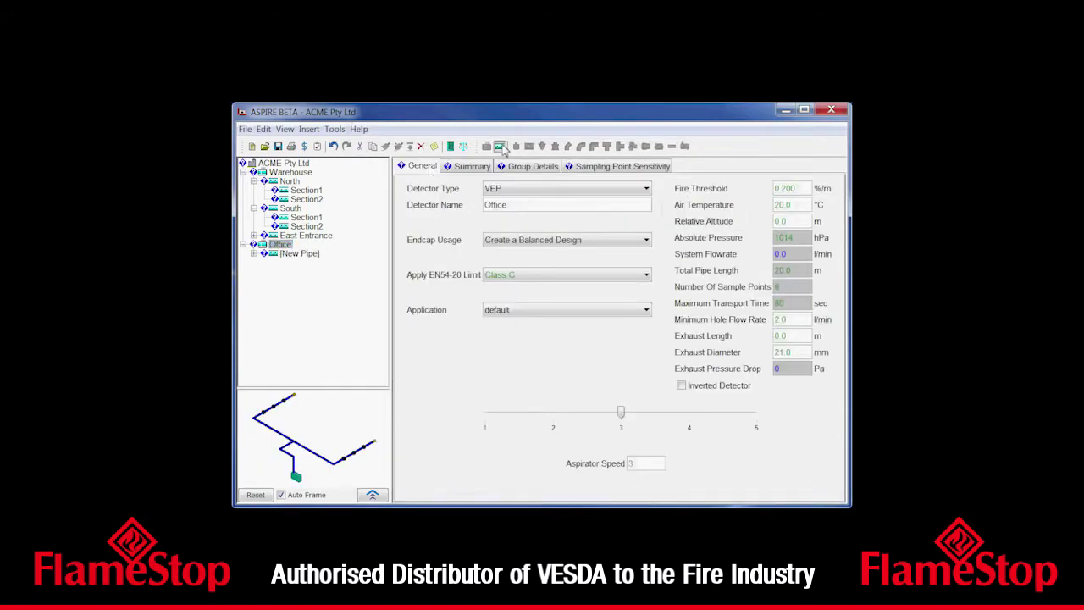
click(487, 145)
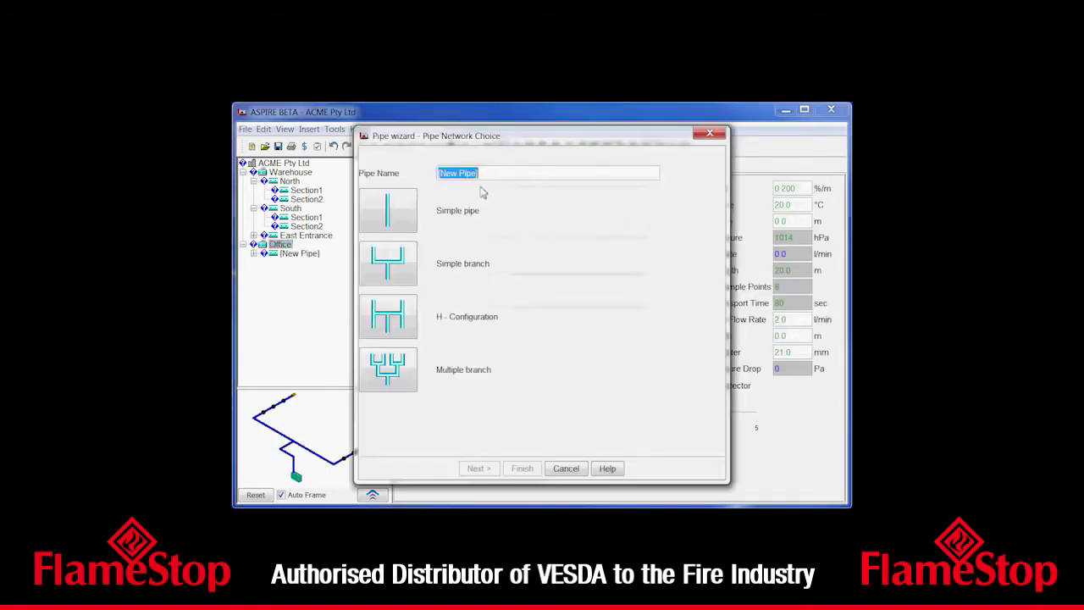
click(410, 273)
click(533, 468)
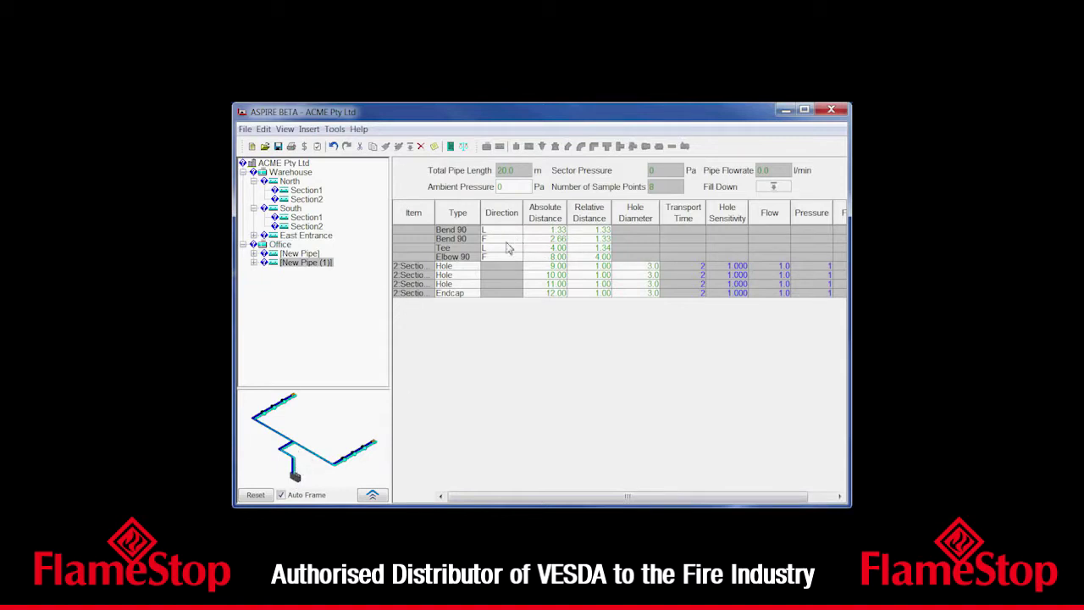
Set the second Bend 90 on New Pipe (1) to direction B instead of F
click(507, 240)
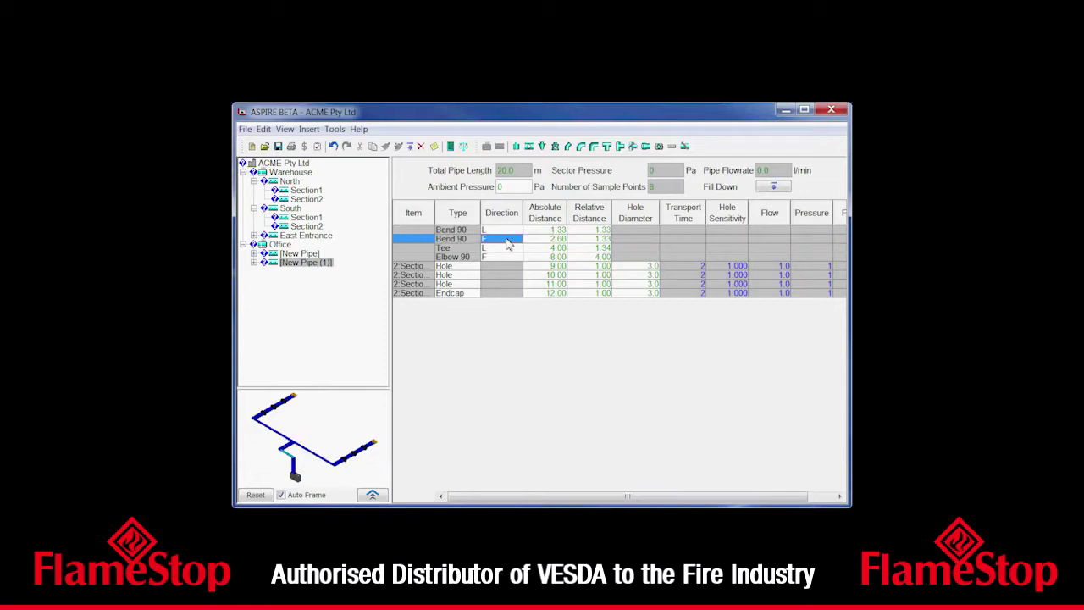
click(507, 241)
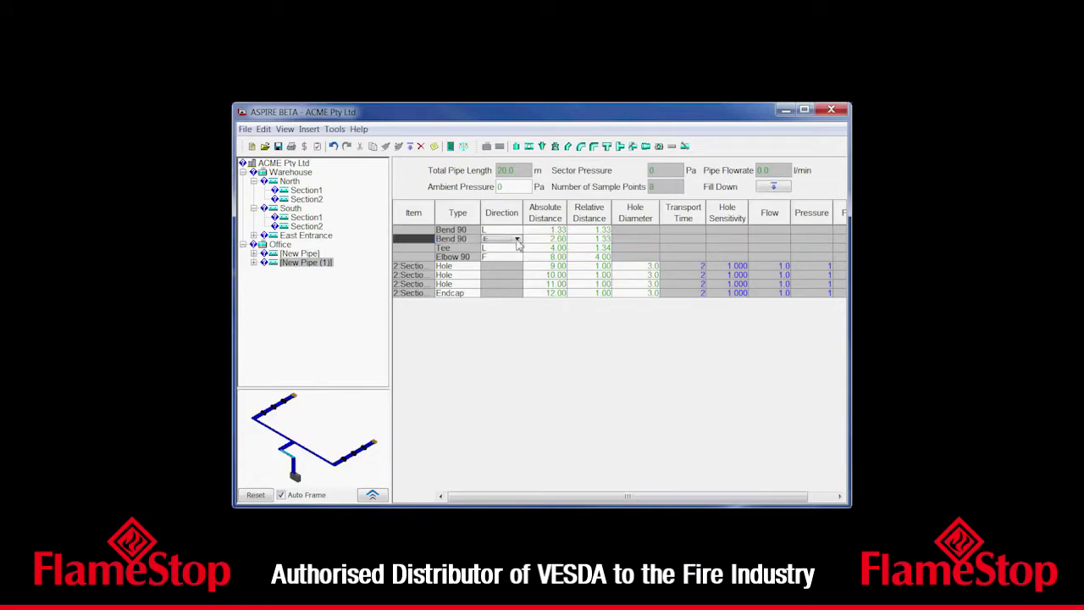
click(516, 240)
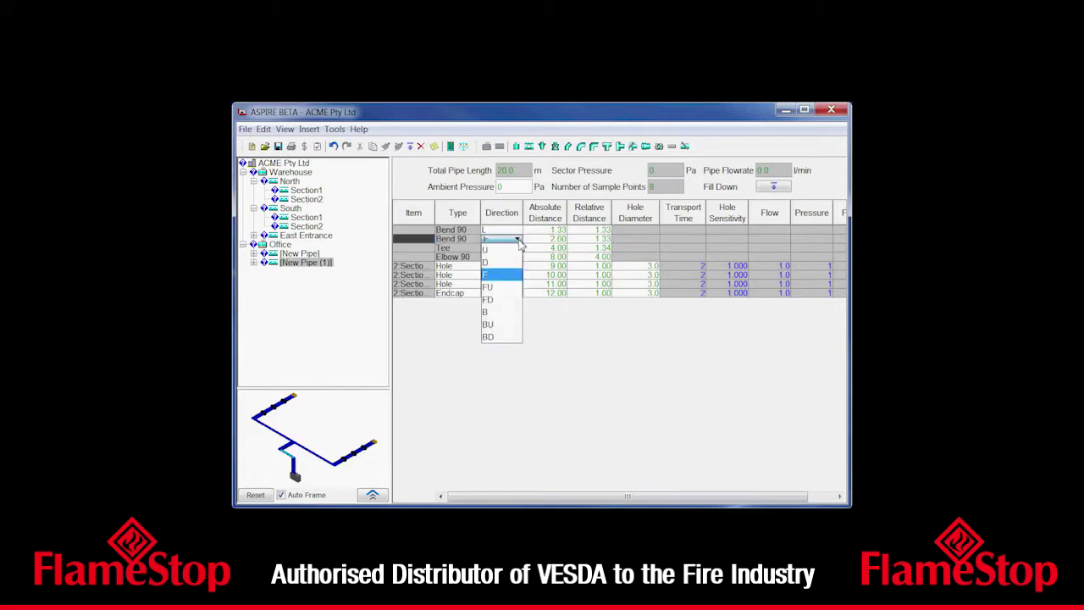
click(503, 311)
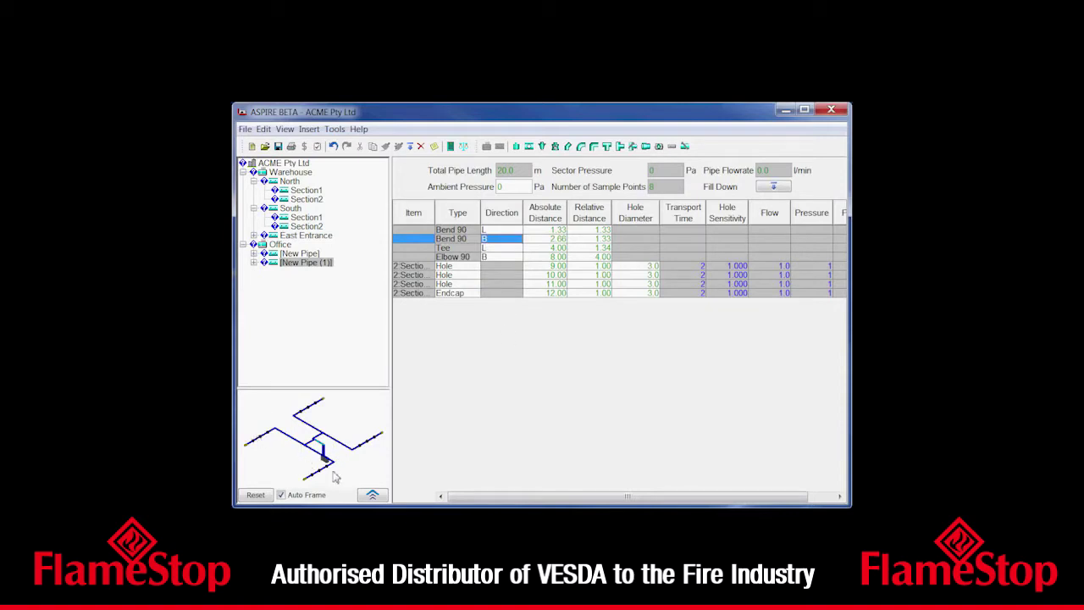
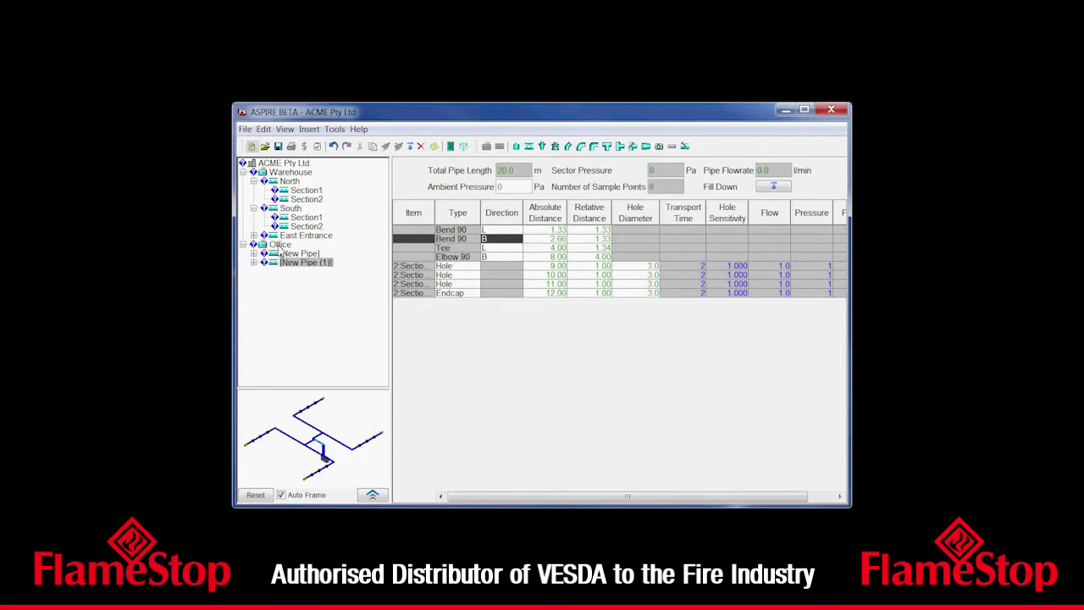
Drag the Office detector above Warehouse in the project tree
click(279, 245)
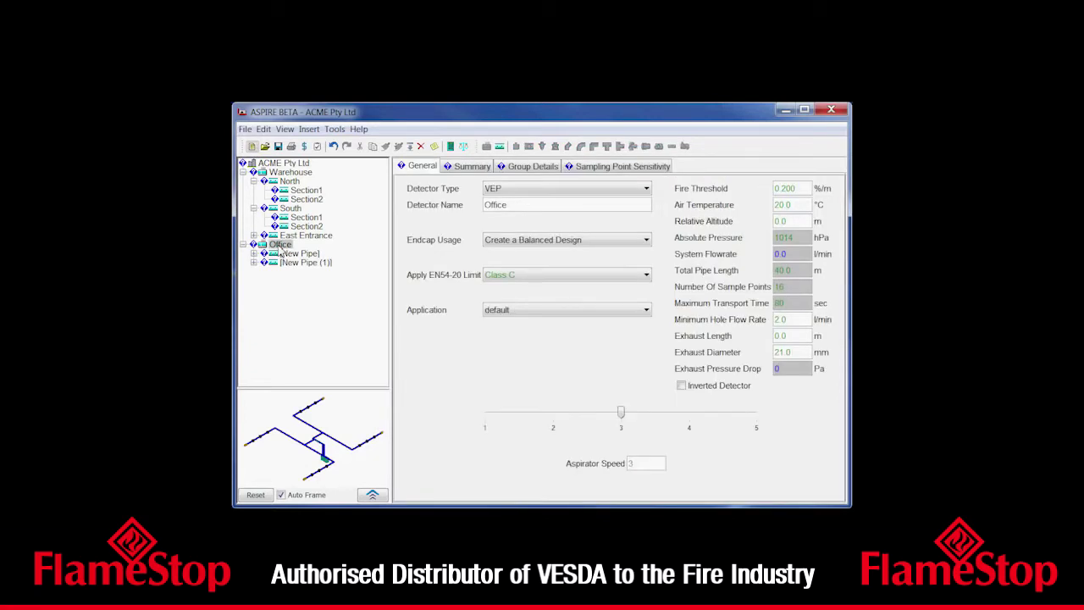
drag(280, 248, 289, 173)
drag(286, 246, 298, 172)
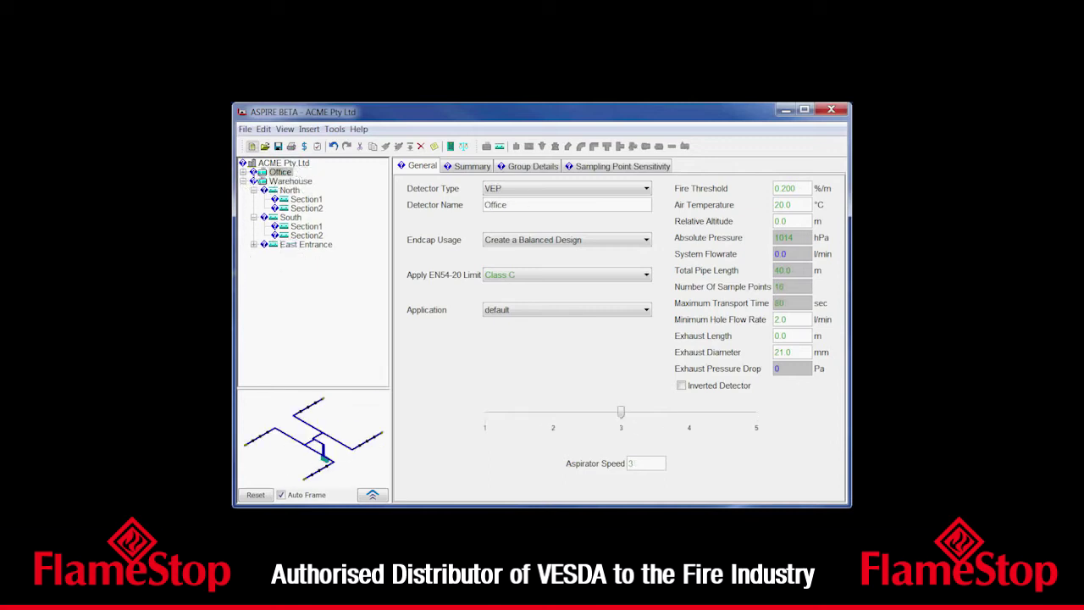
mouse_move(273, 172)
mouse_down()
mouse_move(285, 272)
mouse_move(309, 161)
mouse_move(283, 178)
mouse_up()
drag(286, 327, 278, 175)
Copy the Office detector and paste it into the ACME Pty Ltd project
click(372, 147)
click(284, 163)
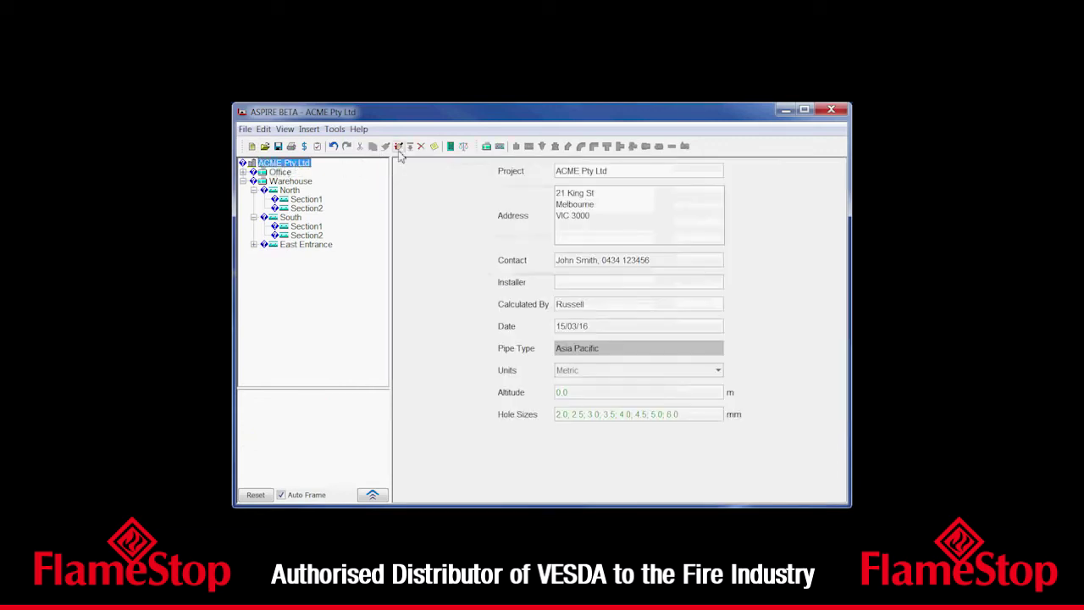
click(397, 146)
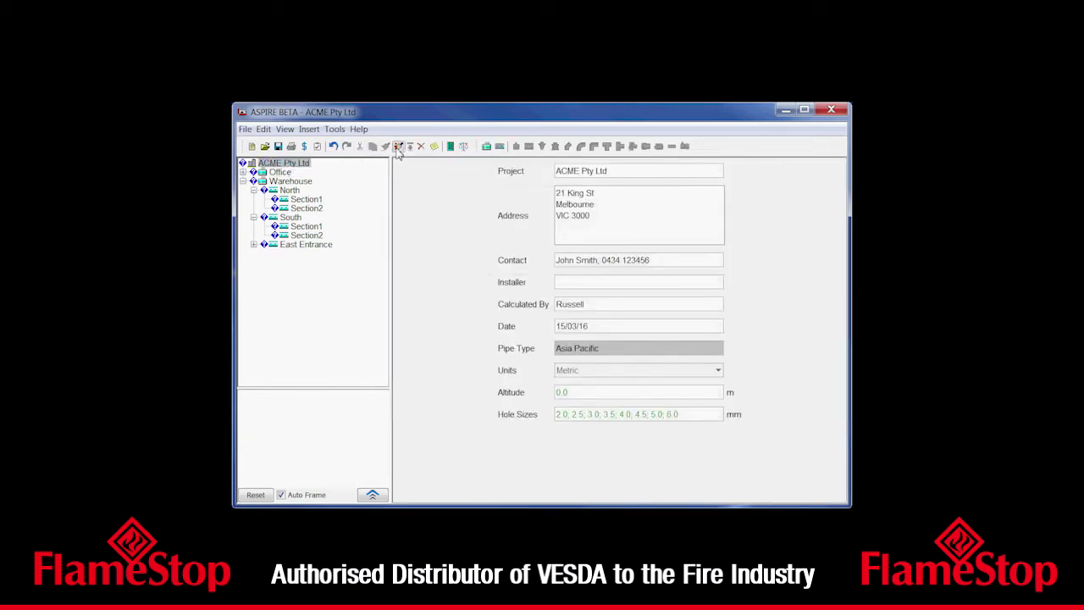